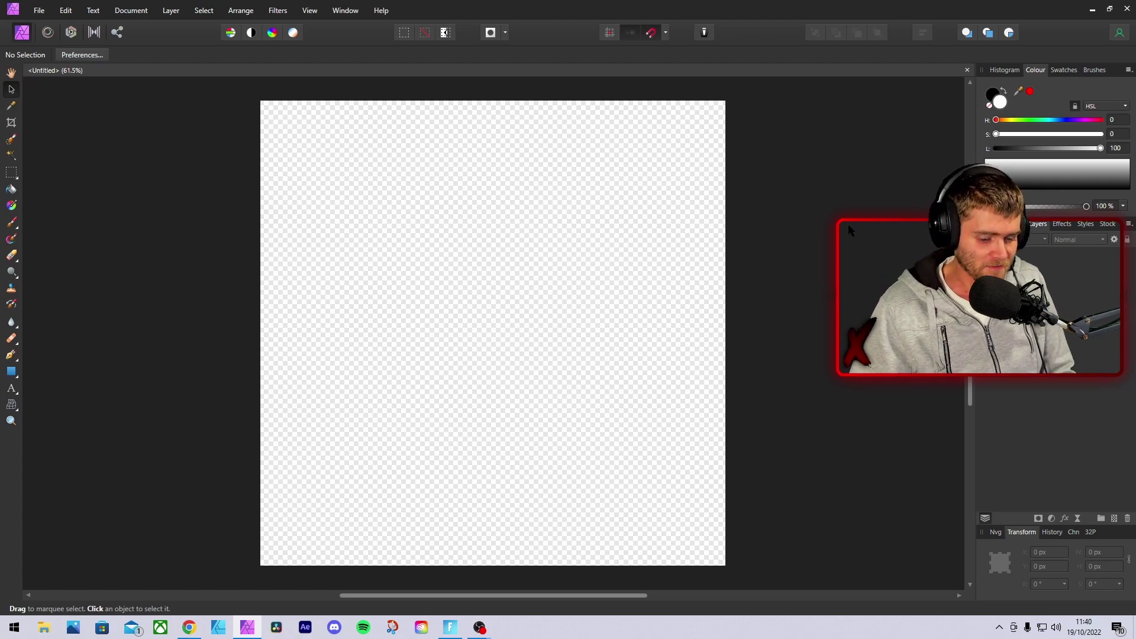
Open the Profile Pic Source File document
key(ctrl+o)
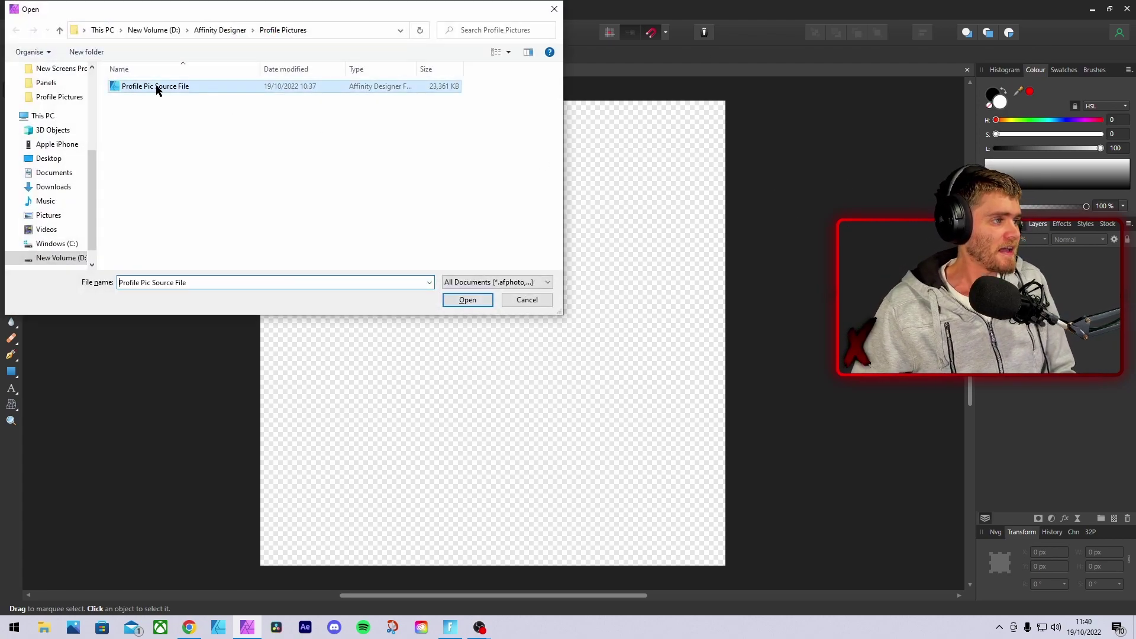
double_click(157, 86)
scroll(717, 262, down, 10)
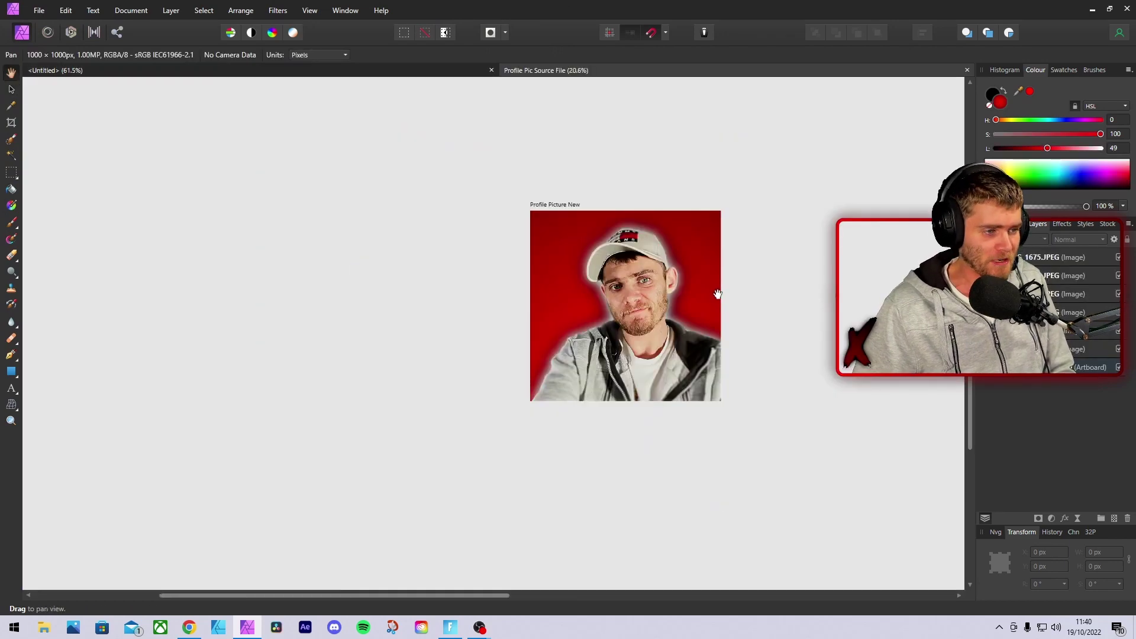
scroll(658, 382, down, 6)
scroll(869, 417, up, 5)
Copy the green-screen photo IMG_1675.JPEG, first in the lower row, into the untitled document
key(v)
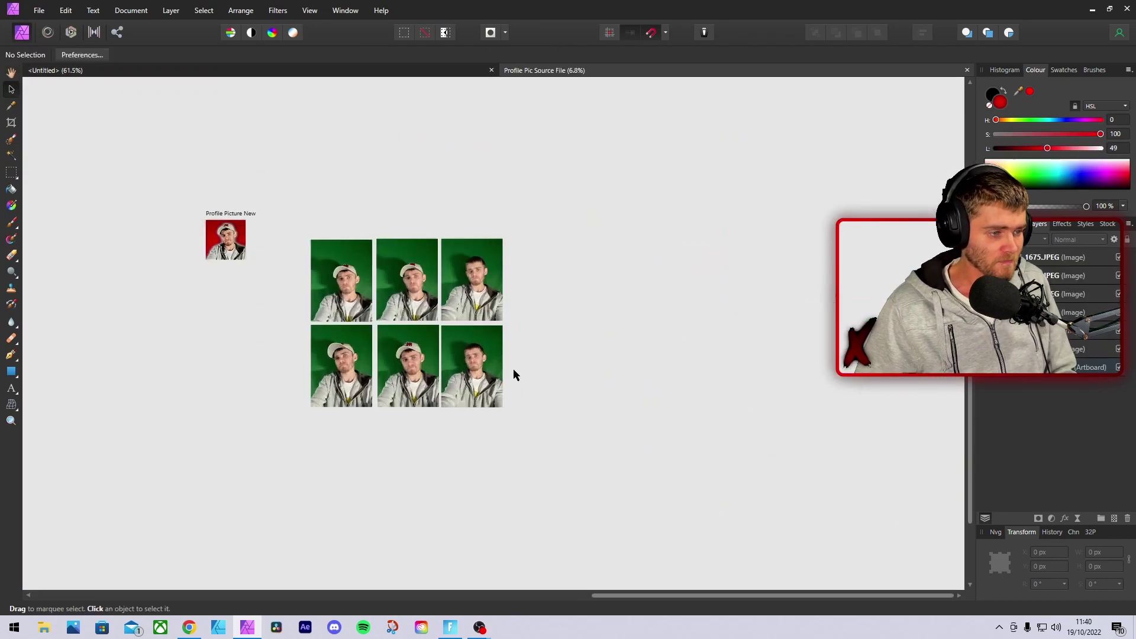
scroll(409, 367, up, 5)
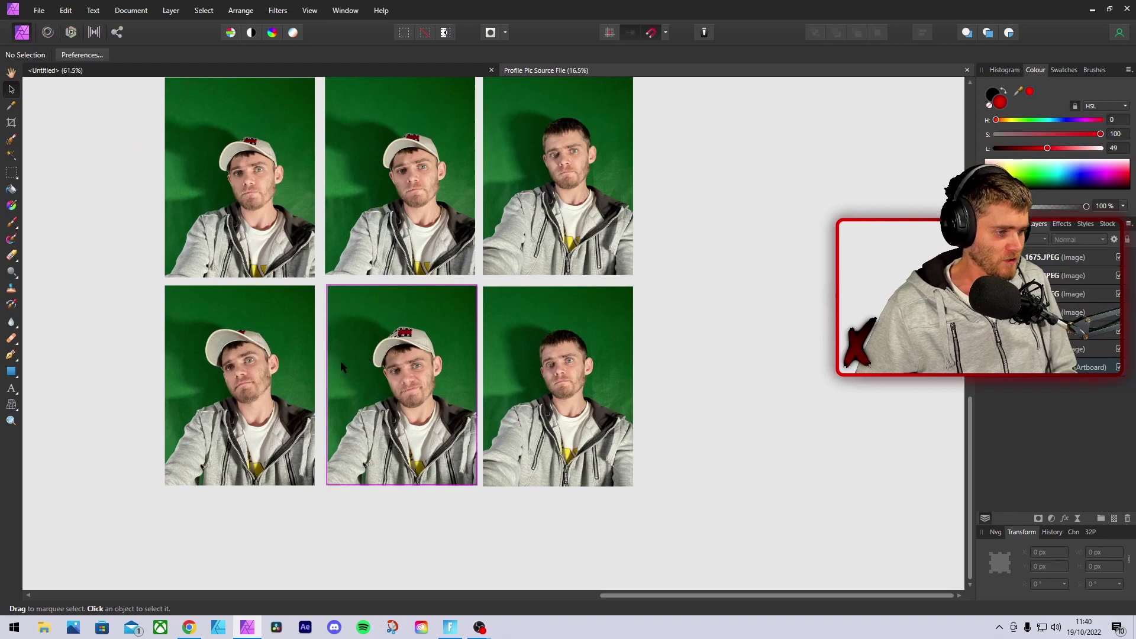
scroll(340, 360, down, 4)
scroll(265, 349, up, 5)
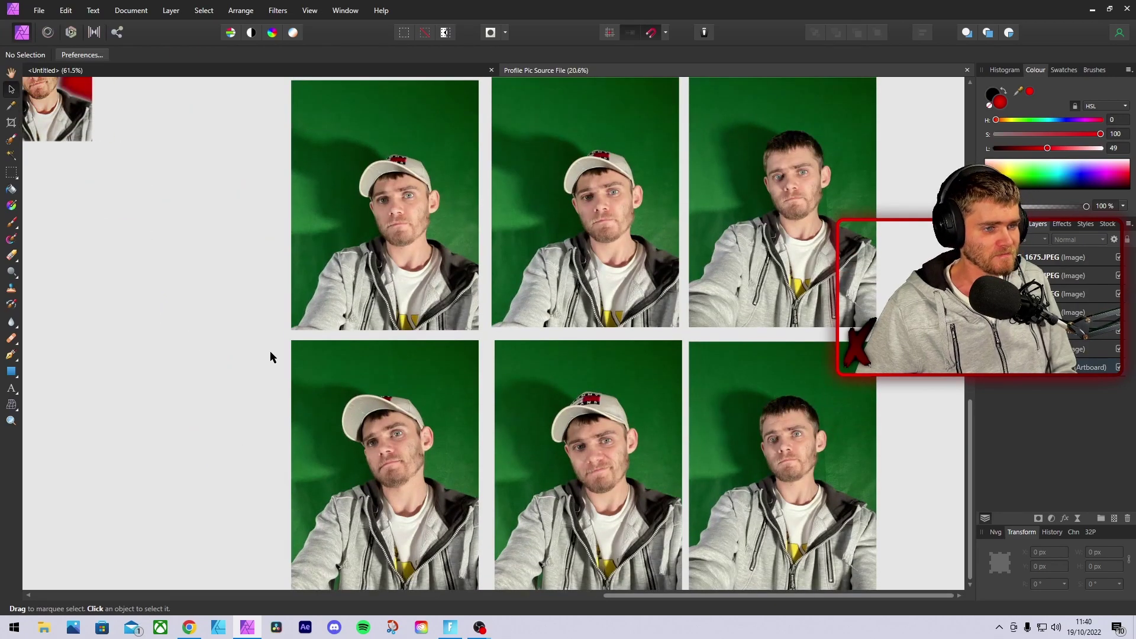
scroll(271, 355, down, 3)
scroll(333, 373, up, 2)
click(333, 373)
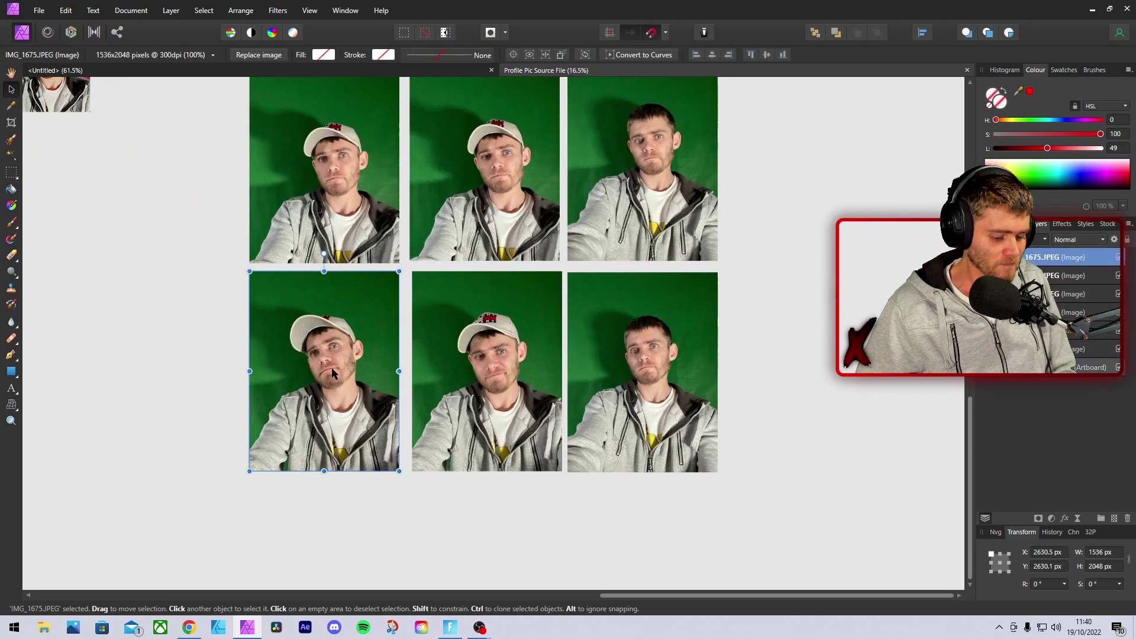
click(336, 69)
scroll(383, 190, down, 1)
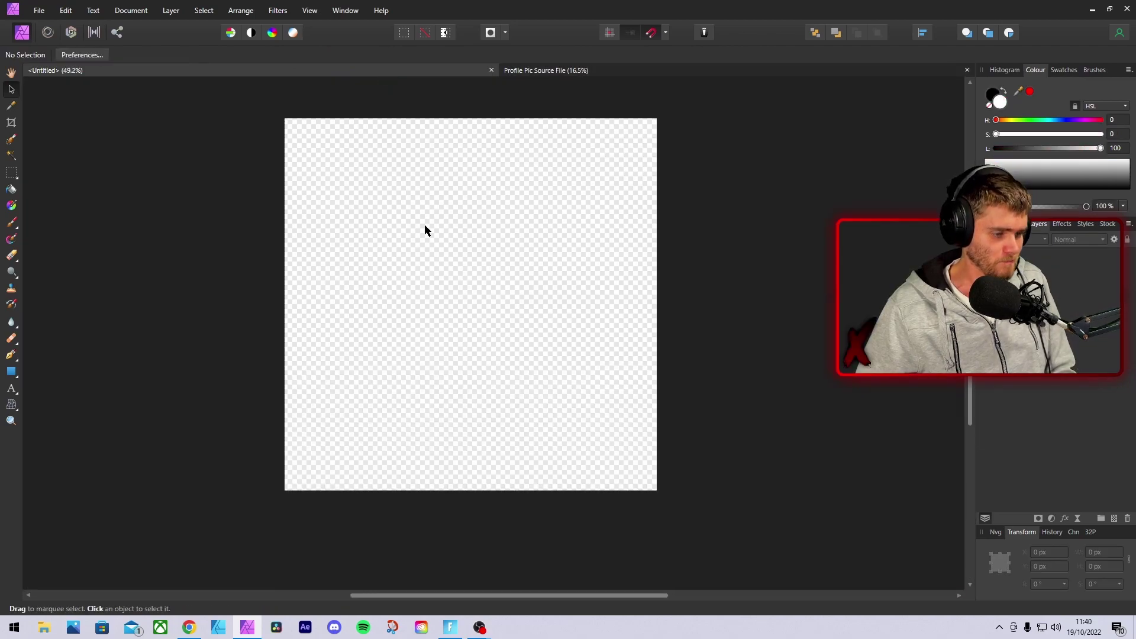
key(ctrl+v)
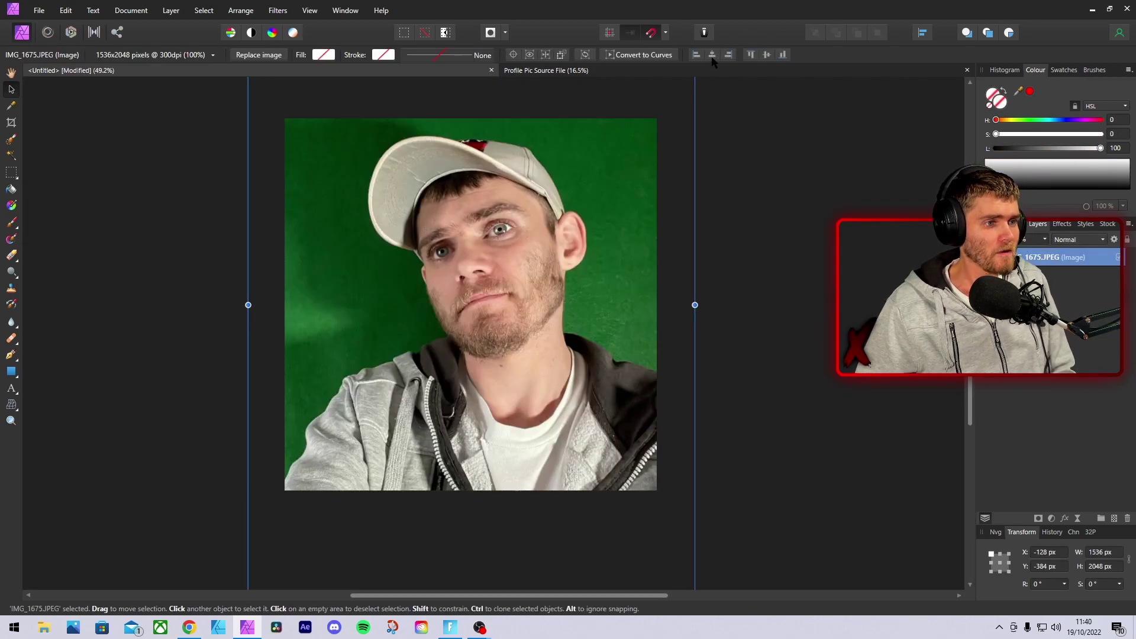
Scale the pasted photo down slightly so that more of the shoulders fits on the square canvas
scroll(741, 241, down, 5)
scroll(742, 255, up, 3)
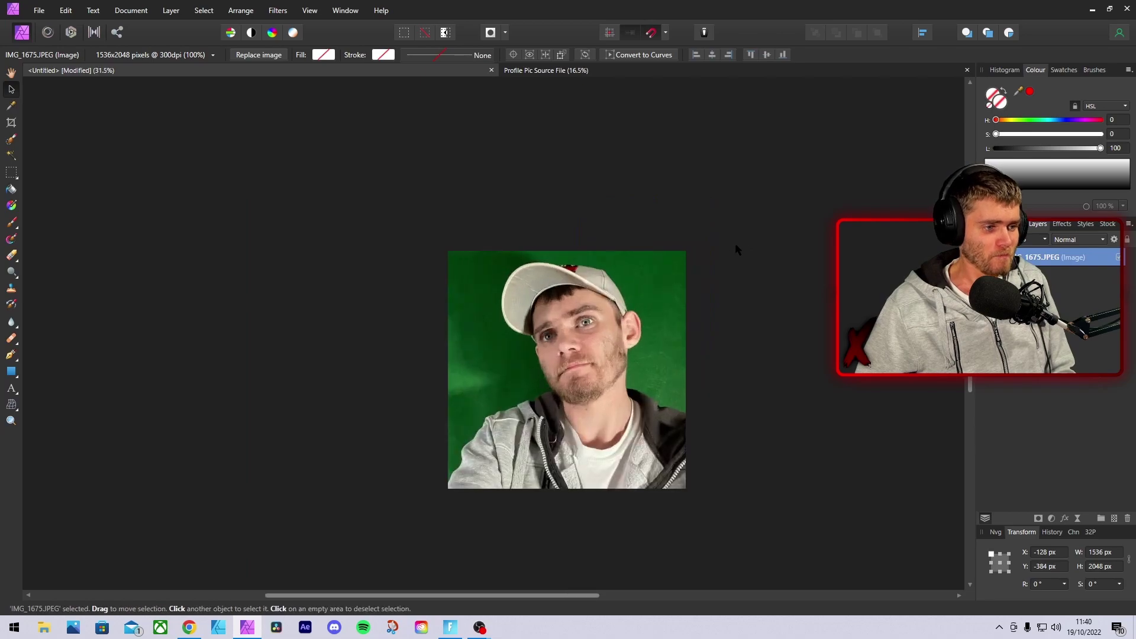
drag(708, 178, 678, 193)
click(737, 280)
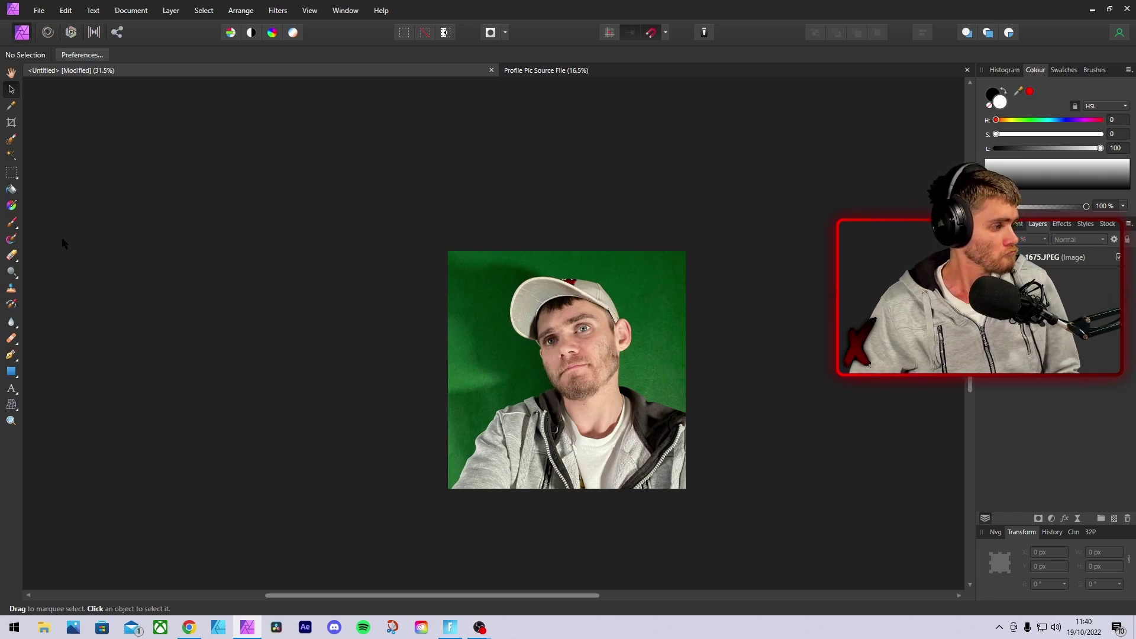
Draw a white 1280 x 1280 px circle from the canvas centre with the Ellipse tool, filling the whole canvas
click(11, 371)
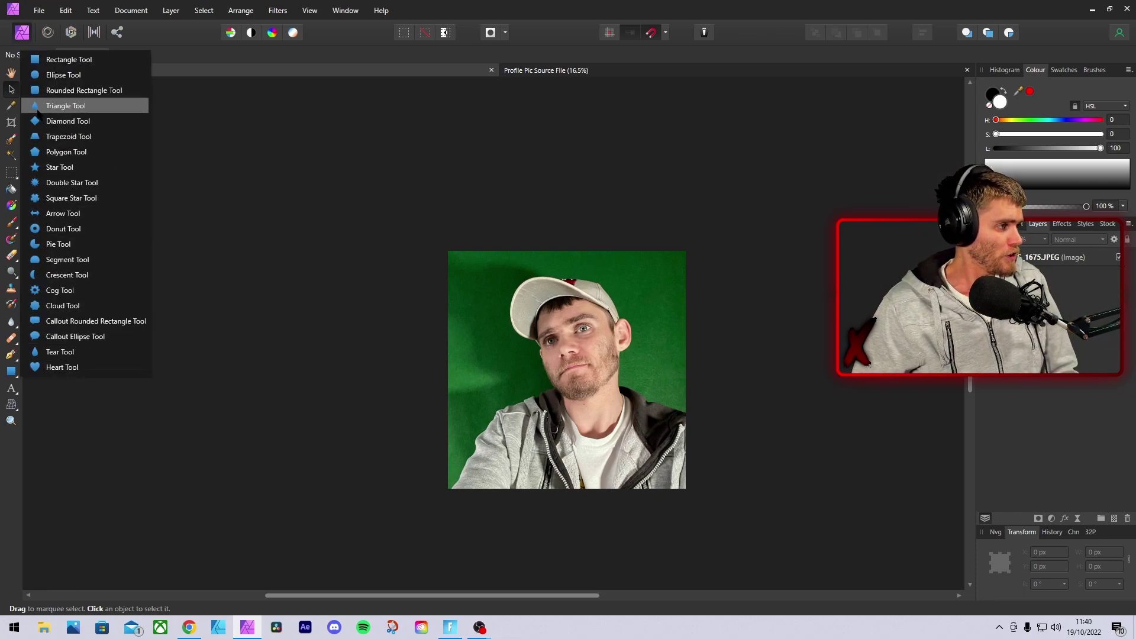
click(62, 74)
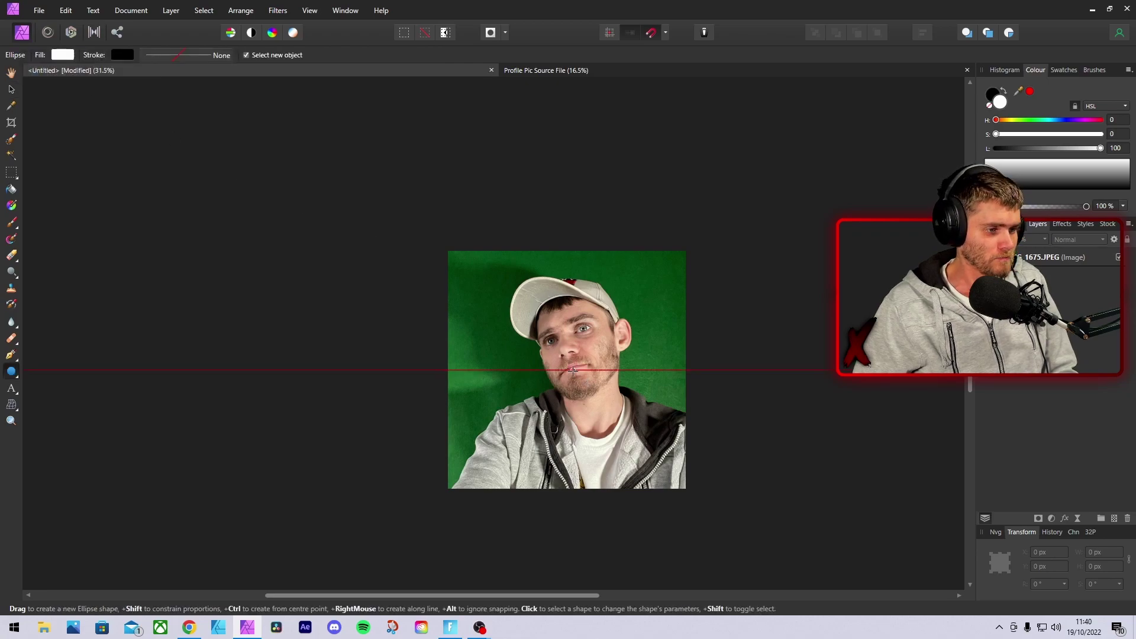
drag(568, 369, 726, 293)
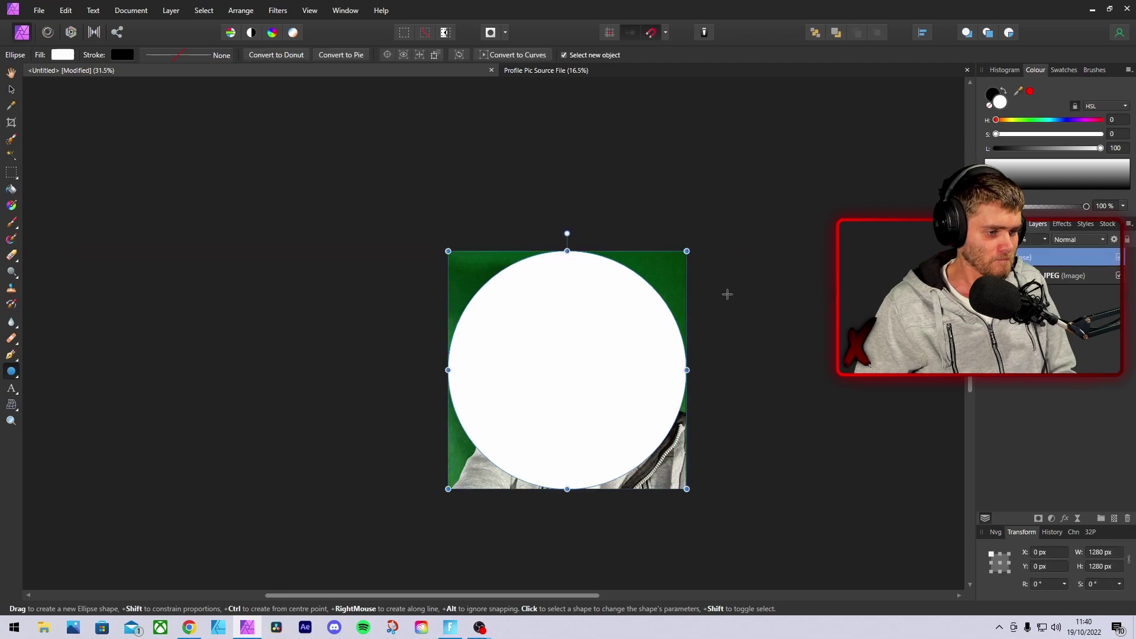
key(v)
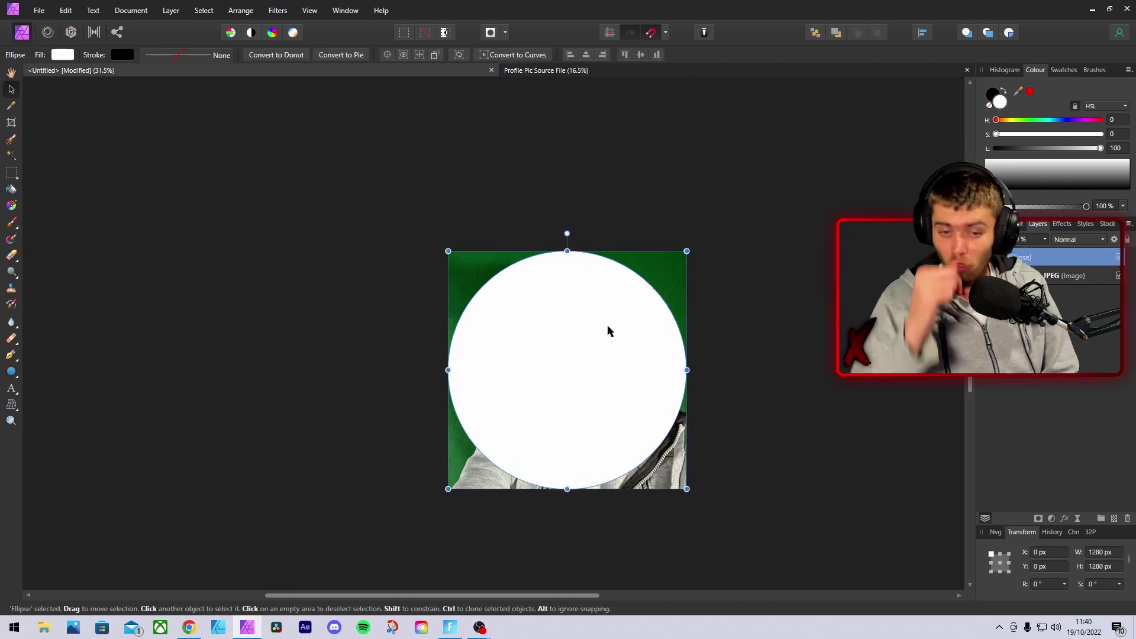
Deselect the circle and hide its layer
click(1118, 257)
click(1119, 258)
key(ctrl+d)
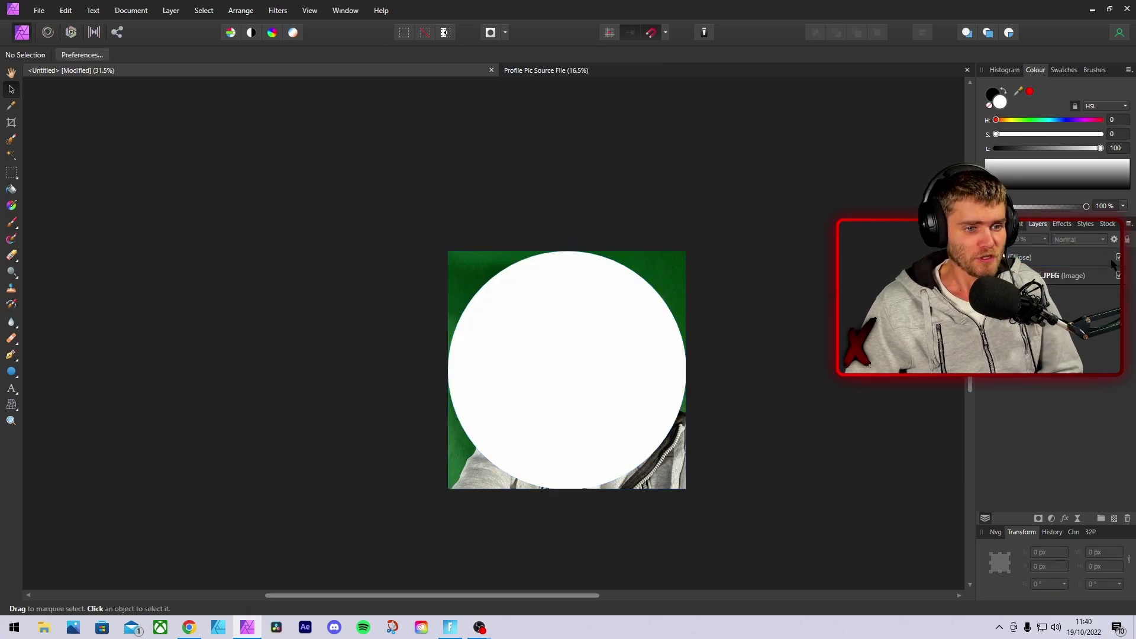
click(1118, 258)
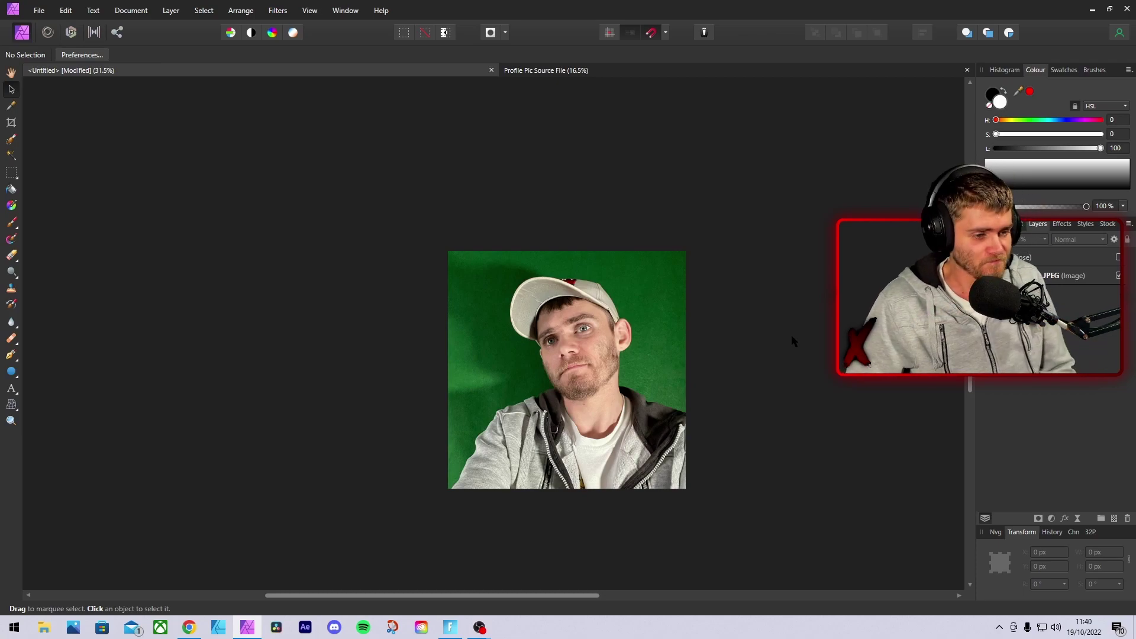
scroll(668, 391, down, 4)
scroll(627, 406, up, 6)
scroll(620, 388, up, 1)
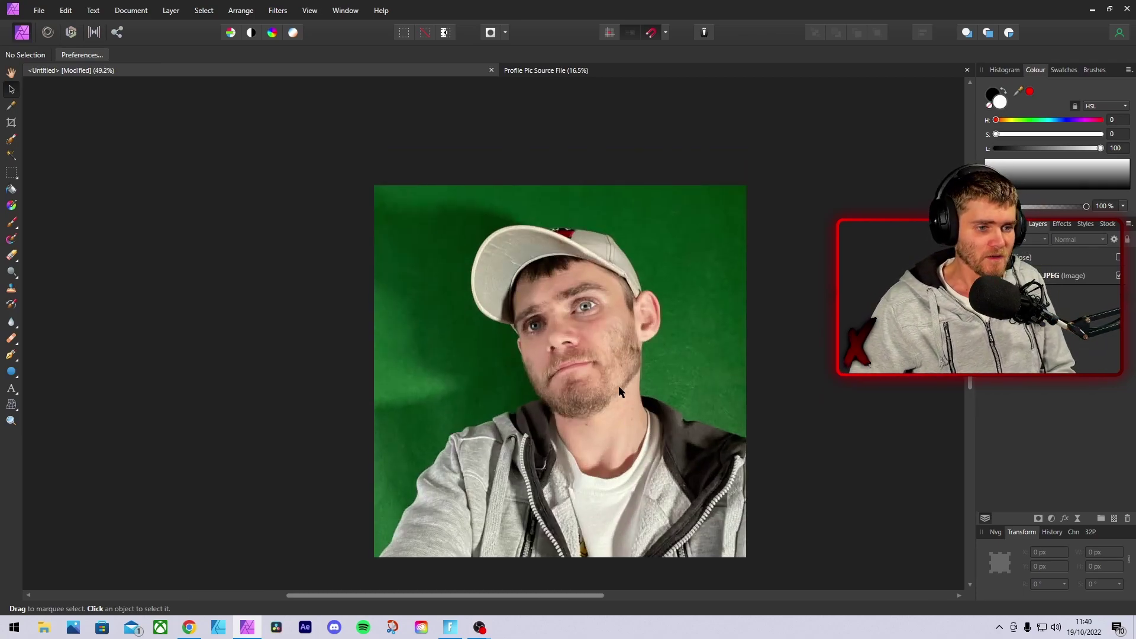
scroll(617, 389, down, 6)
scroll(615, 395, up, 5)
scroll(550, 355, up, 2)
scroll(547, 334, down, 4)
scroll(556, 358, up, 2)
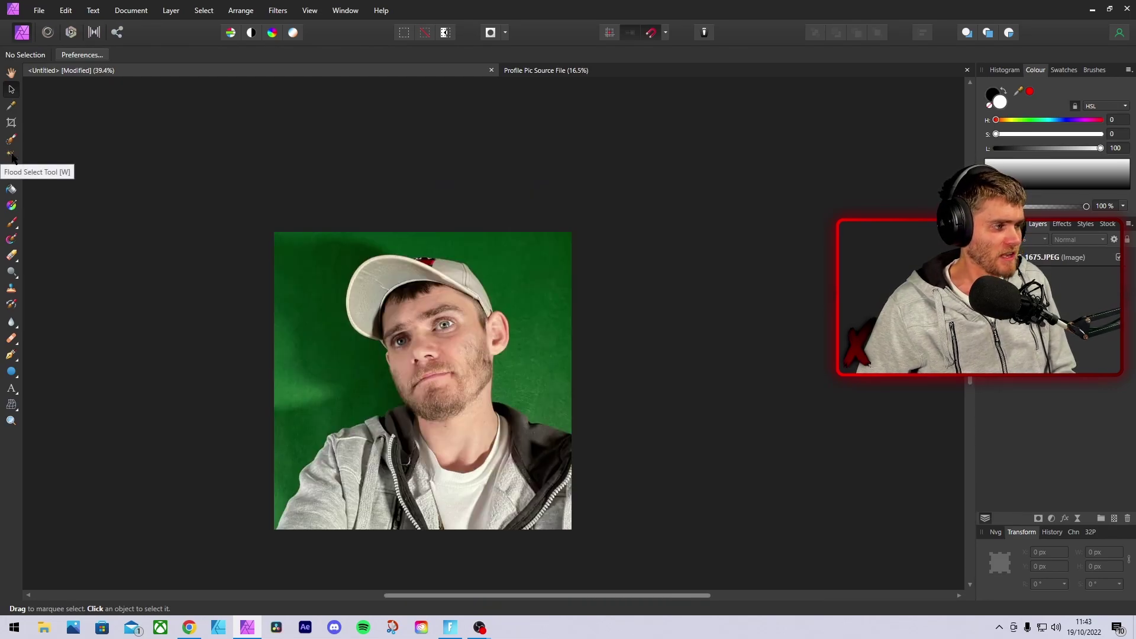
Select the green background of the photo layer with the Flood Select tool at 12 % tolerance
click(12, 156)
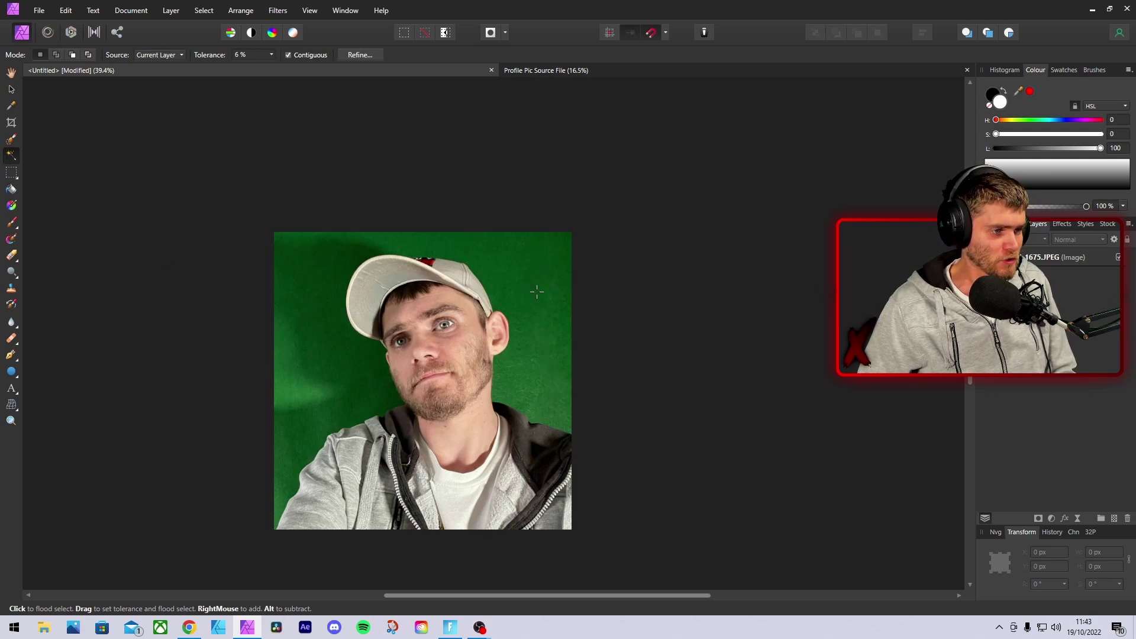
key(v)
click(536, 297)
key(w)
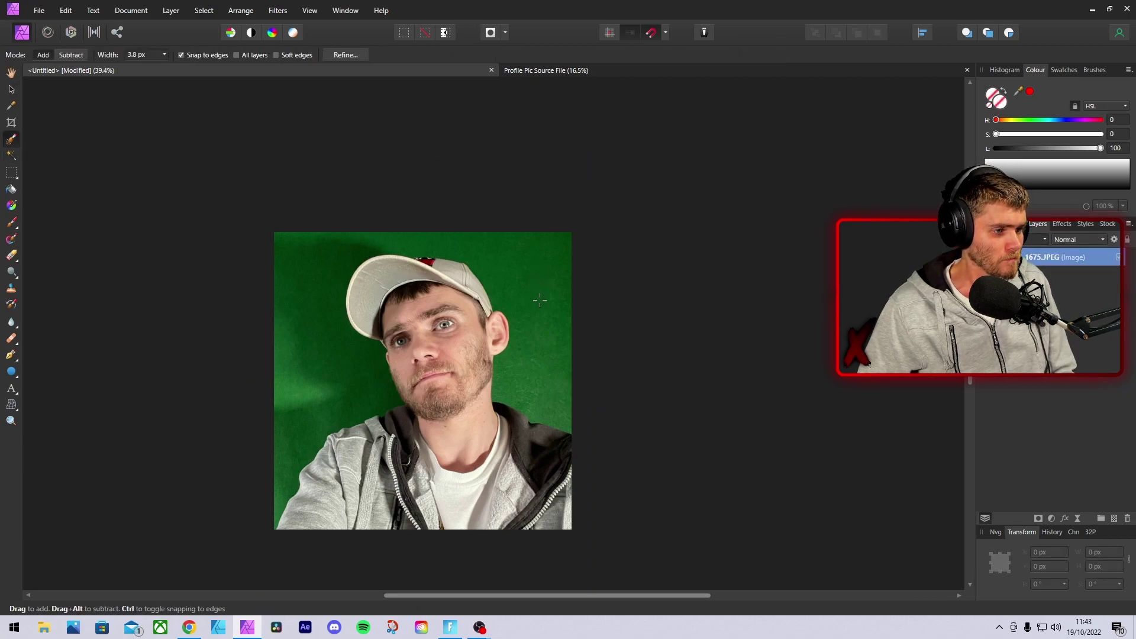
key(w)
drag(533, 298, 540, 339)
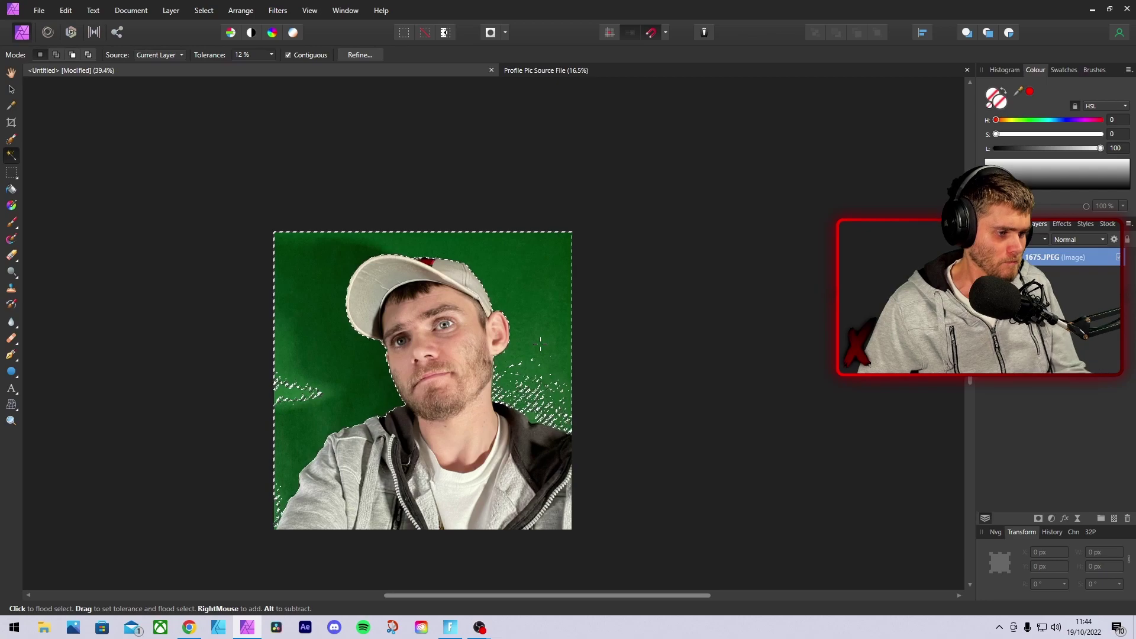
Try to add the missed green specks between the neck and the dark hood to the selection with a 40.4 px Selection Brush
key(w)
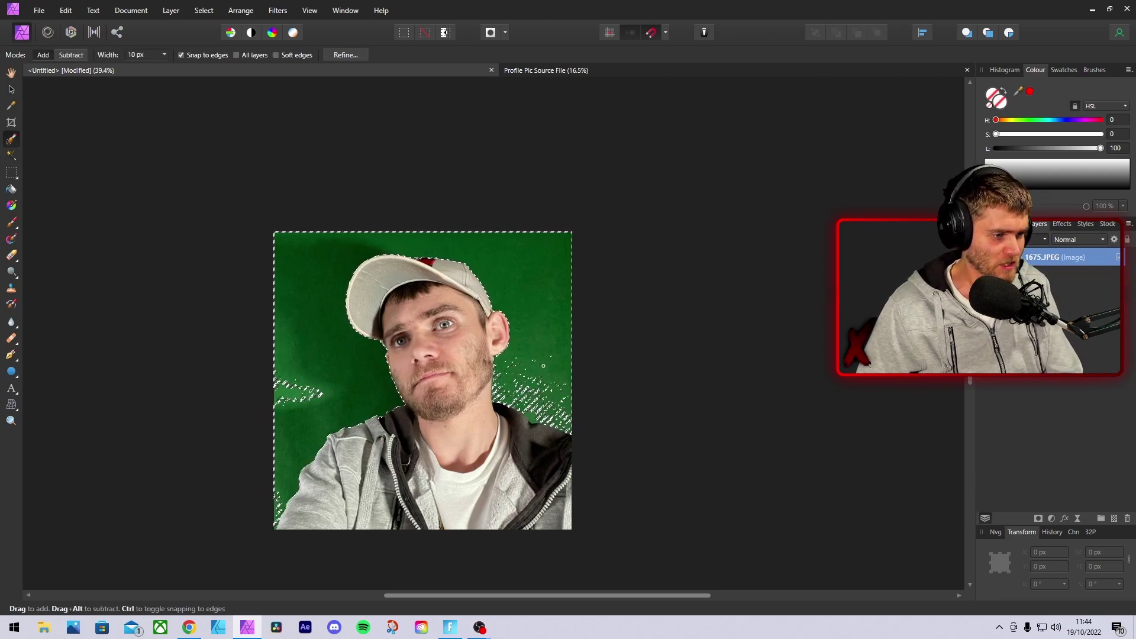
scroll(565, 407, up, 5)
scroll(540, 321, up, 1)
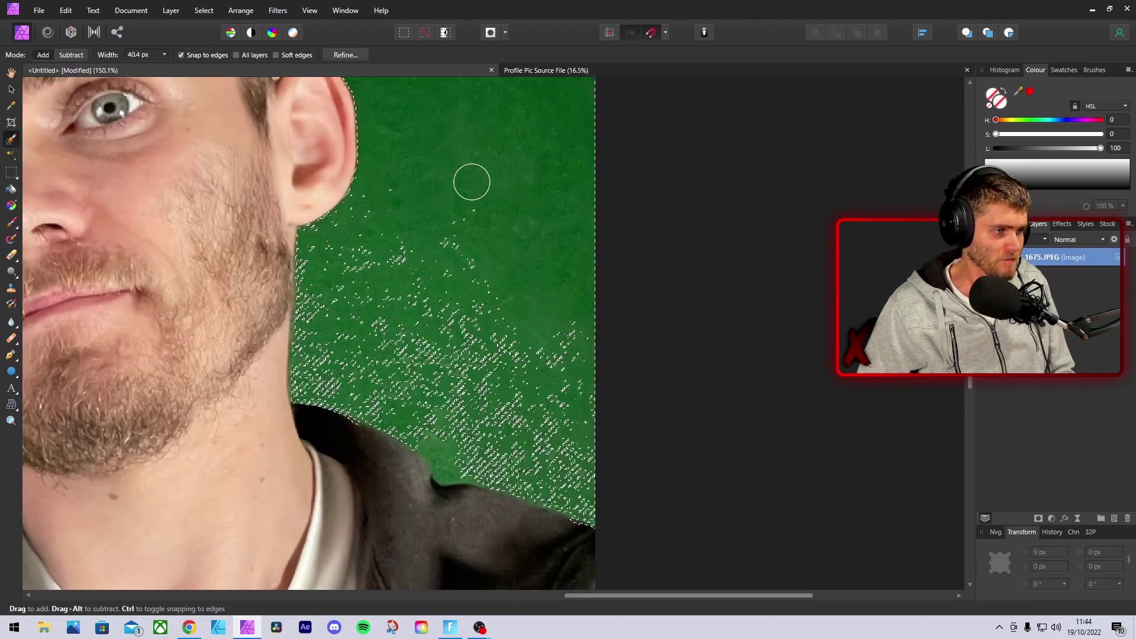
drag(465, 342, 583, 387)
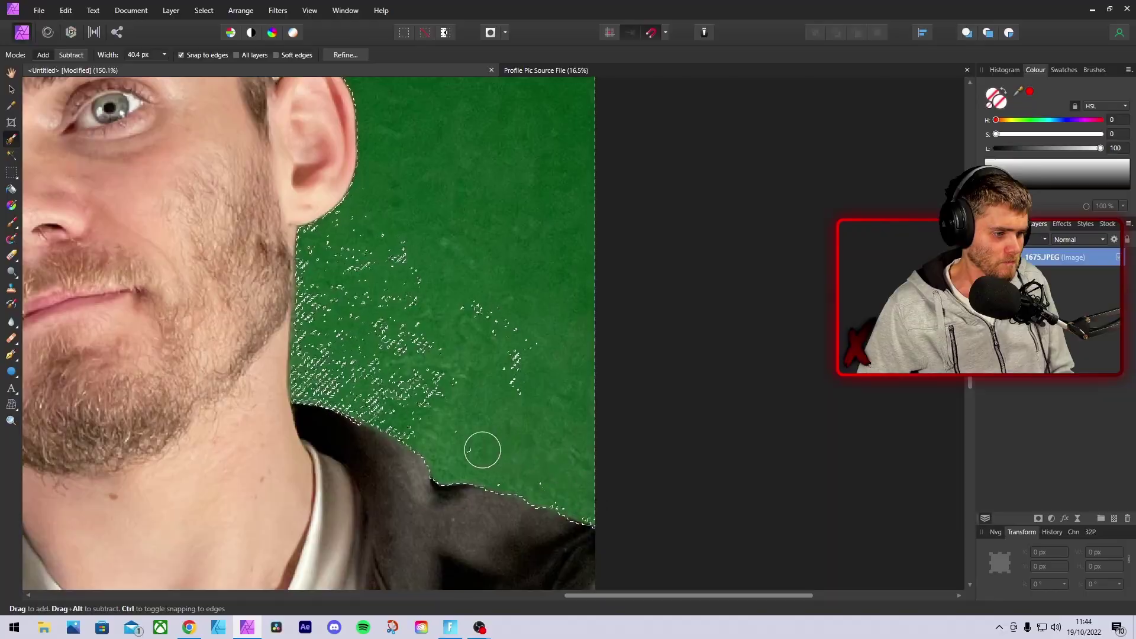
key(ctrl+z)
scroll(361, 396, up, 5)
mouse_move(423, 411)
mouse_down()
mouse_move(250, 342)
mouse_move(324, 335)
mouse_move(578, 385)
mouse_up()
key(ctrl+z)
Reduce the Selection Brush width to 17.9 px and add the missed green specks beside the neck to the selection
scroll(400, 403, down, 3)
scroll(404, 411, up, 1)
key([)
key([)
mouse_move(406, 408)
mouse_down()
mouse_move(497, 356)
mouse_move(409, 398)
mouse_move(440, 407)
mouse_move(279, 276)
mouse_move(327, 129)
mouse_move(286, 247)
mouse_move(319, 356)
mouse_move(520, 451)
mouse_move(325, 319)
mouse_move(472, 235)
mouse_move(272, 284)
mouse_move(317, 310)
mouse_move(502, 187)
mouse_up()
Add the green specks above the dark hood, out to the photo's edge, to the selection
scroll(284, 249, up, 1)
scroll(503, 441, up, 1)
scroll(278, 278, up, 1)
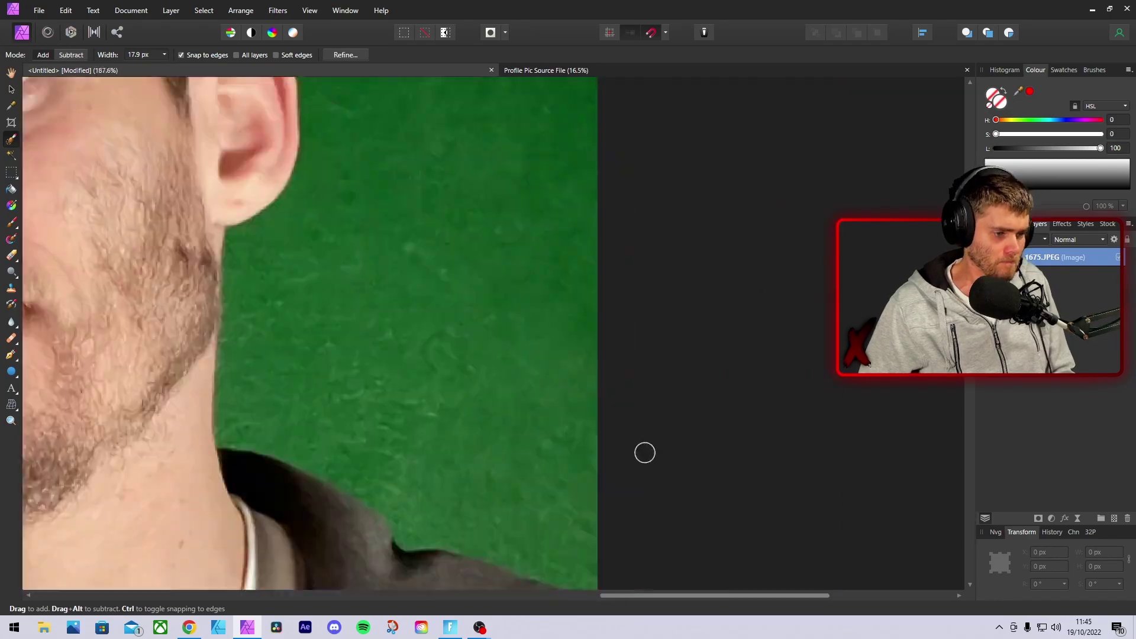
scroll(434, 509, up, 4)
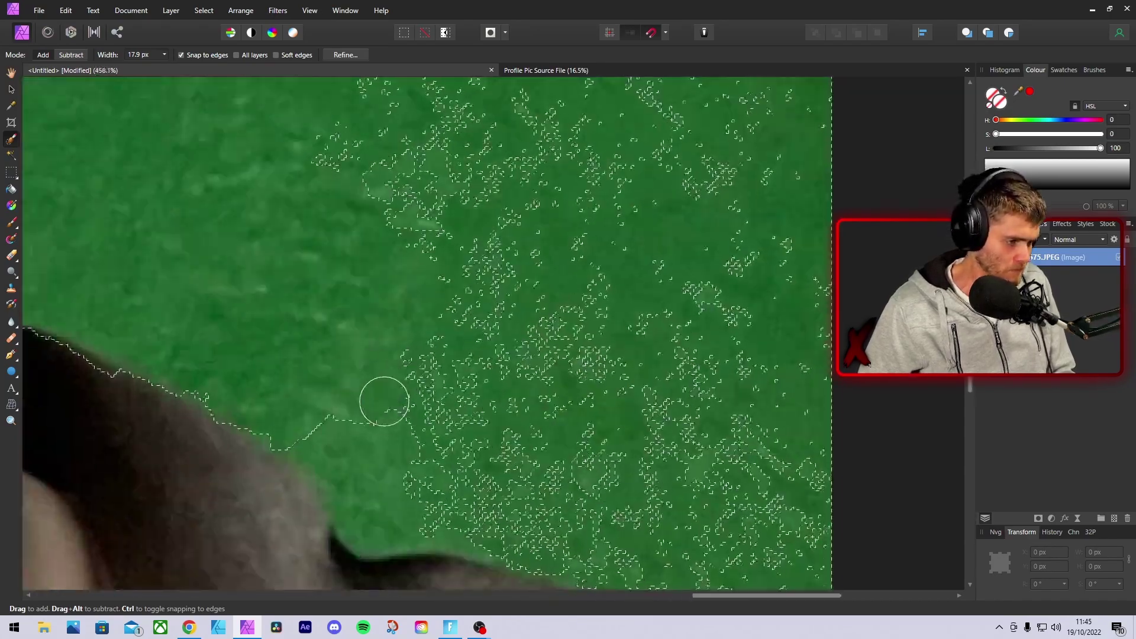
drag(375, 390, 748, 456)
scroll(545, 502, right, 5)
drag(414, 521, 147, 432)
scroll(375, 192, down, 4)
scroll(361, 178, up, 2)
scroll(347, 157, down, 2)
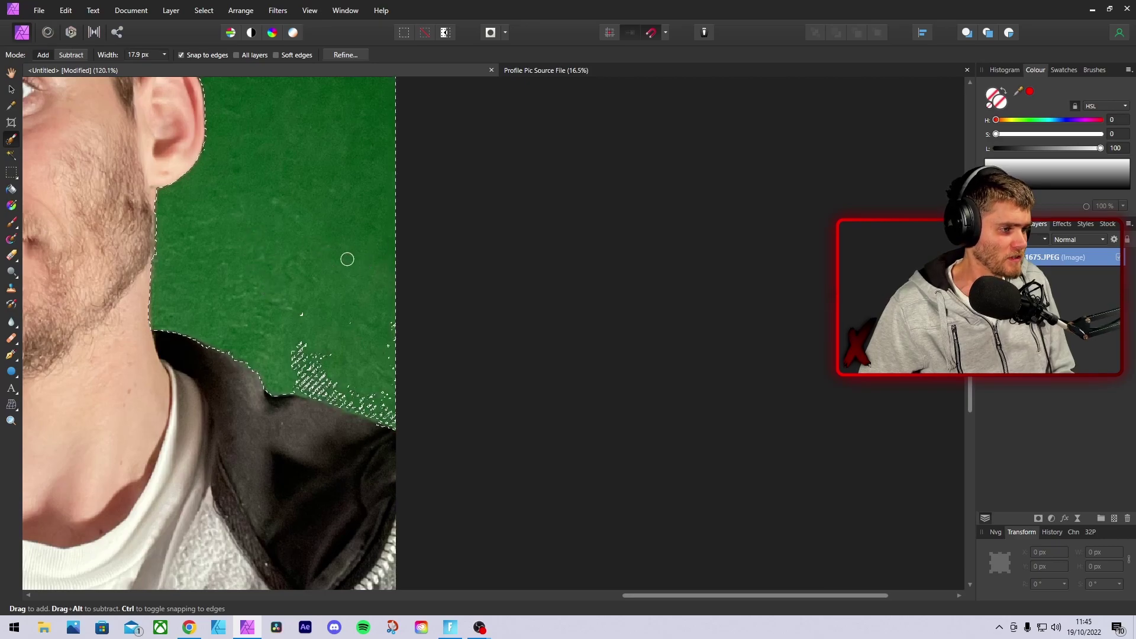
Enlarge the Selection Brush and add the remaining green specks above the shoulder and in the lighter background patch to the selection
scroll(392, 336, up, 5)
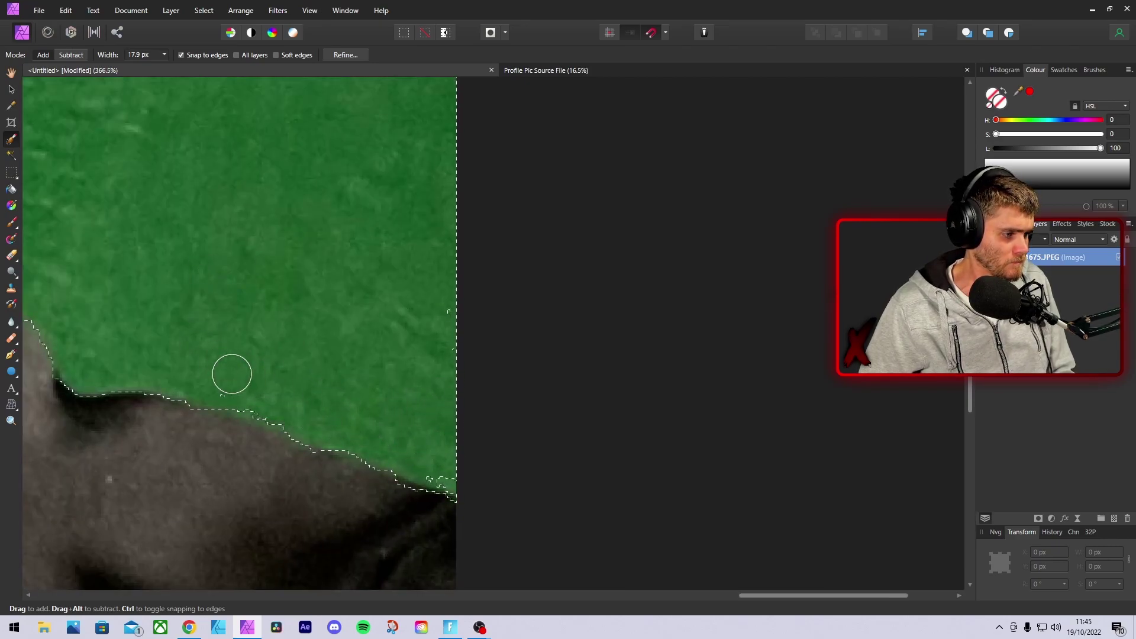
key(bracketright)
key(bracketright)
key(bracketright)
key(bracketright)
key(bracketright)
scroll(444, 453, up, 1)
scroll(429, 405, down, 6)
drag(331, 408, 941, 450)
mouse_move(195, 286)
mouse_down()
mouse_move(194, 210)
mouse_move(191, 346)
mouse_move(206, 379)
mouse_up()
Set the Selection Brush width to 21.1 px and add the missed green specks beside the grey sleeve to the selection
scroll(211, 382, down, 5)
key(bracketleft)
key(bracketleft)
key(bracketleft)
key(bracketleft)
key(bracketleft)
key(bracketleft)
scroll(181, 431, up, 5)
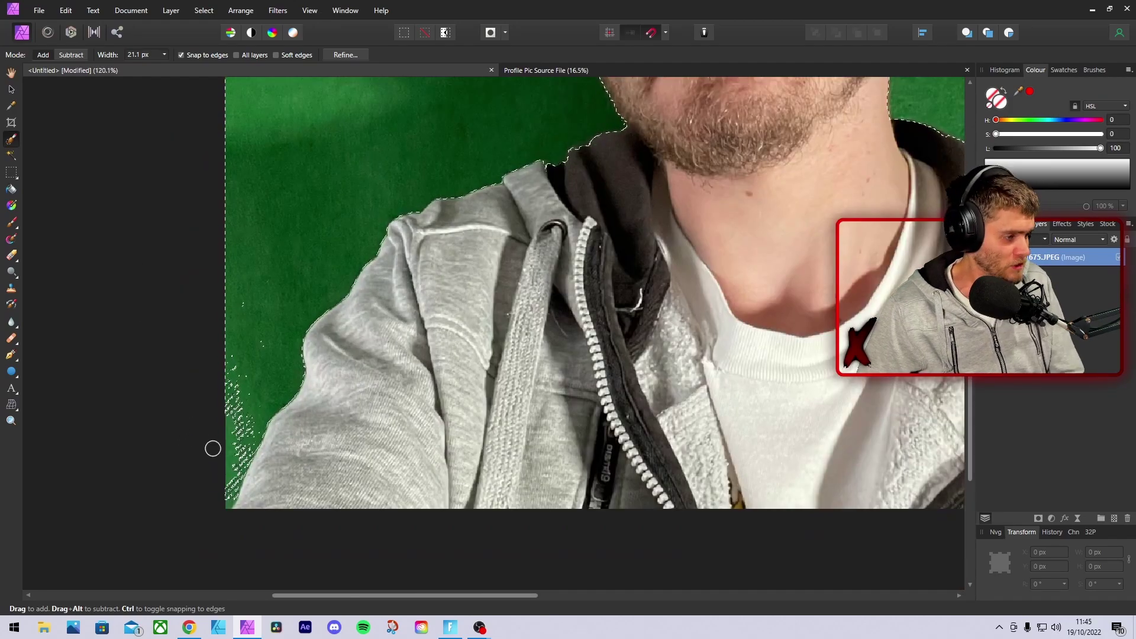
scroll(257, 239, up, 3)
scroll(367, 167, up, 2)
scroll(449, 240, up, 5)
scroll(515, 284, down, 12)
scroll(526, 252, up, 1)
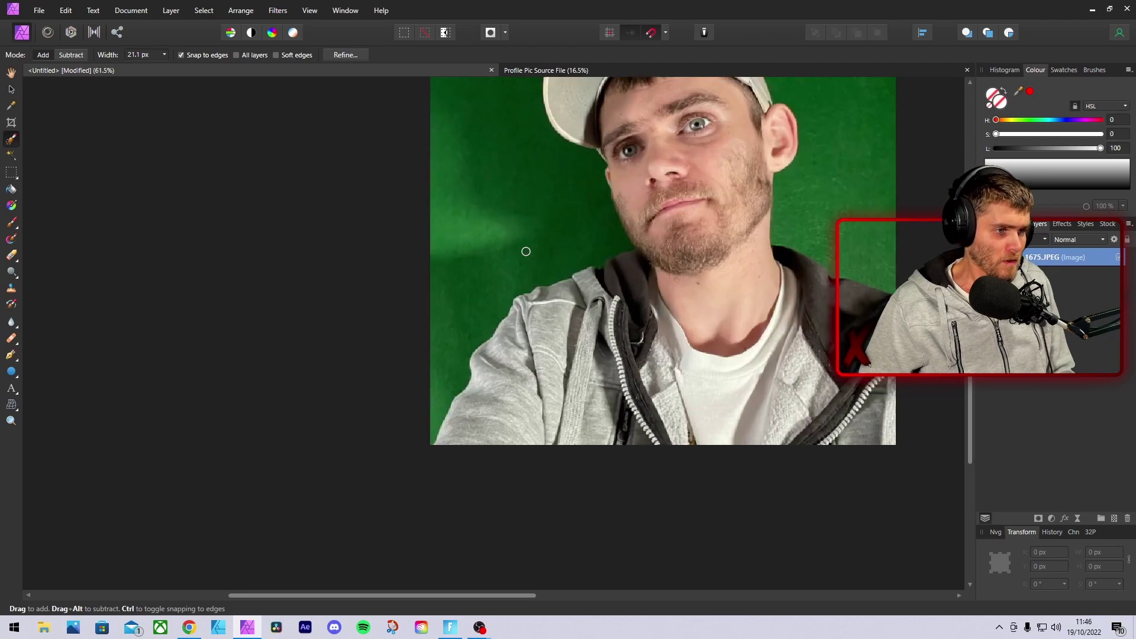
scroll(526, 252, down, 3)
scroll(748, 269, up, 2)
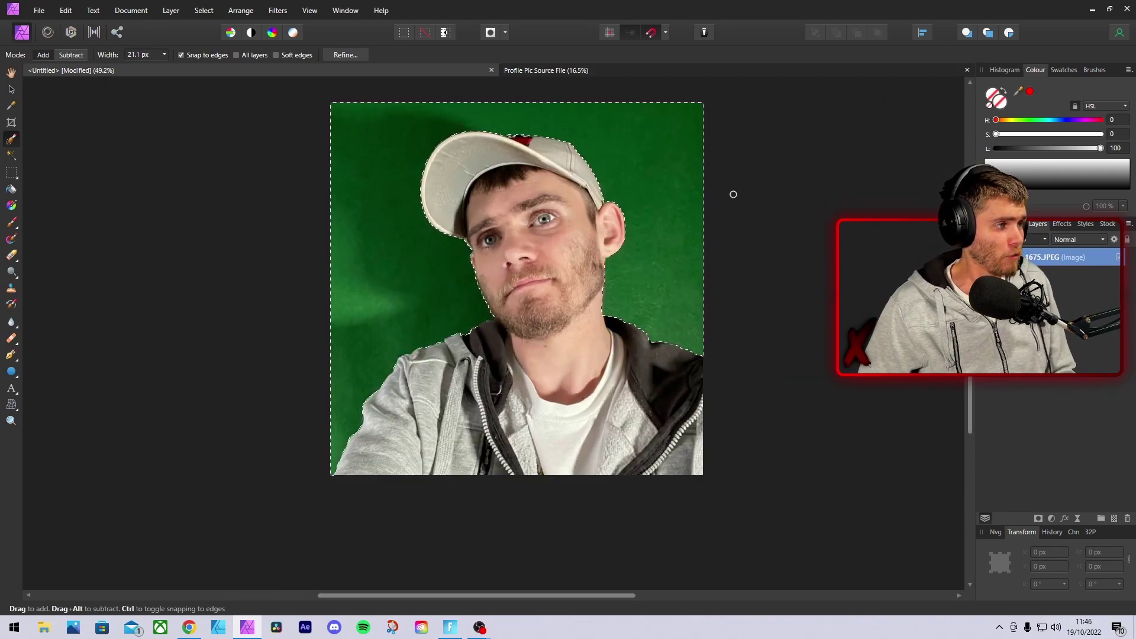
Invert the pixel selection from the green background to the person
scroll(779, 274, down, 2)
scroll(801, 269, up, 3)
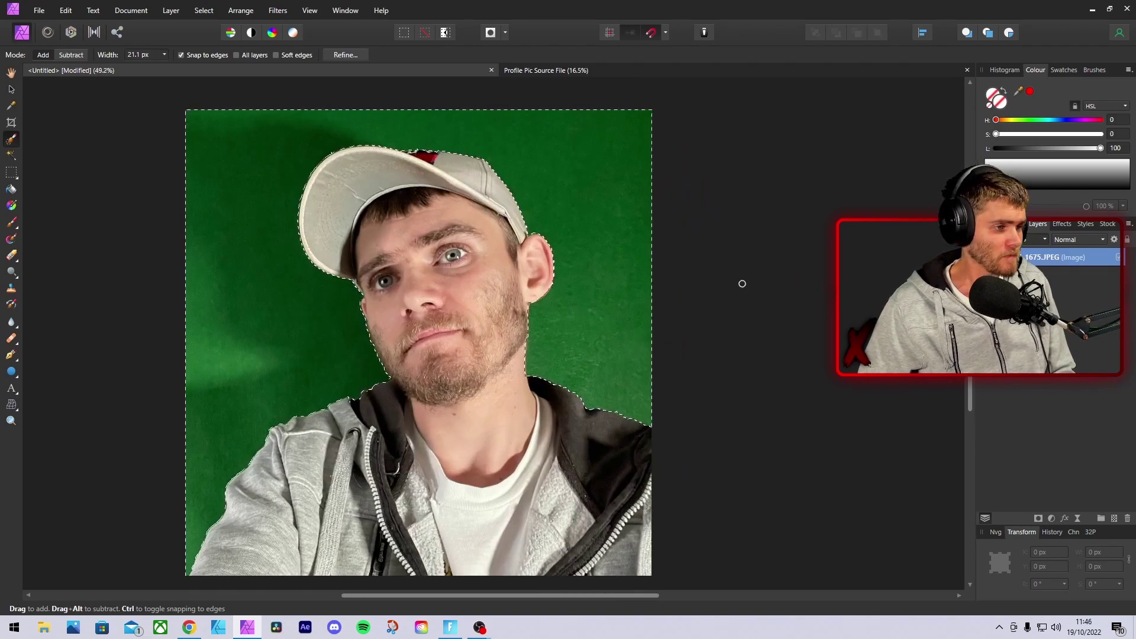
scroll(742, 283, down, 1)
click(204, 11)
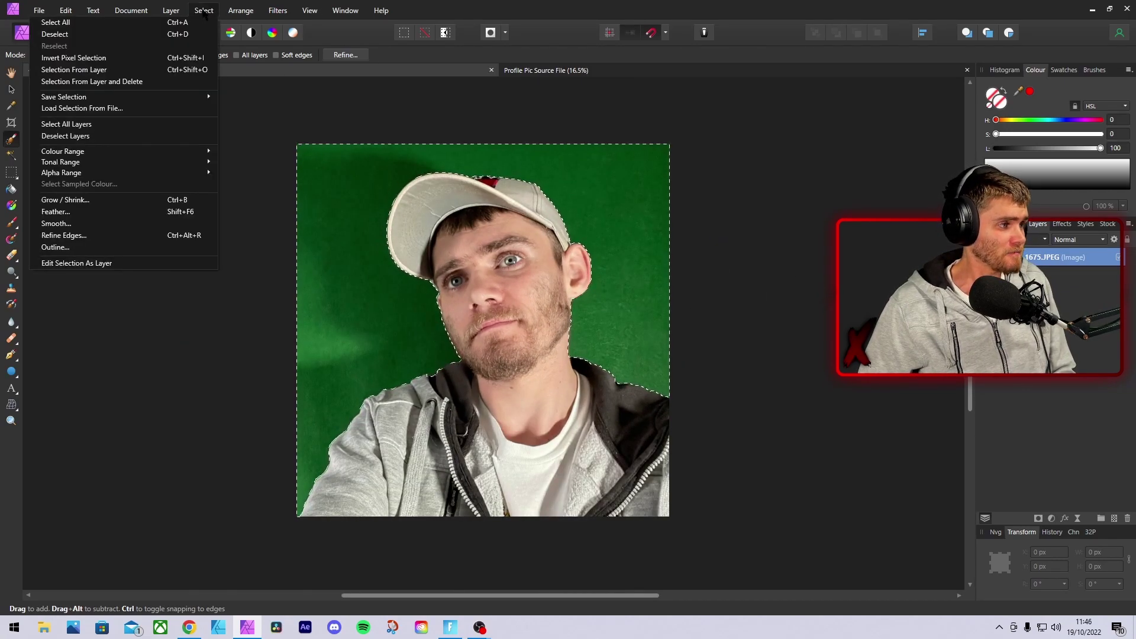
click(107, 57)
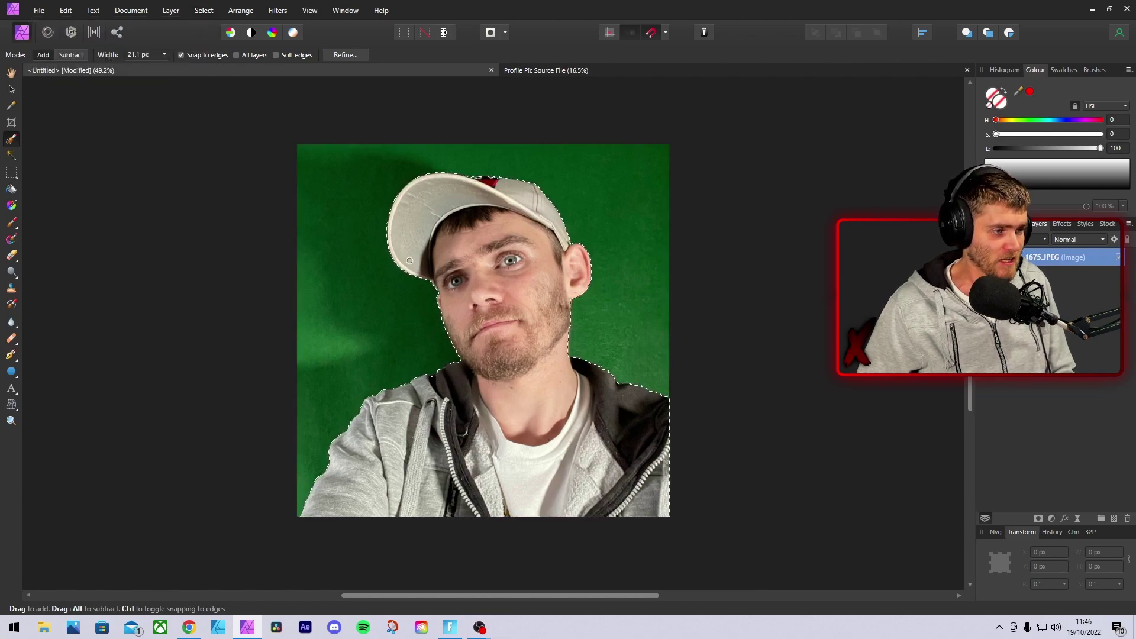
Start refining the person selection with matte edges on and widen its border slightly
click(346, 55)
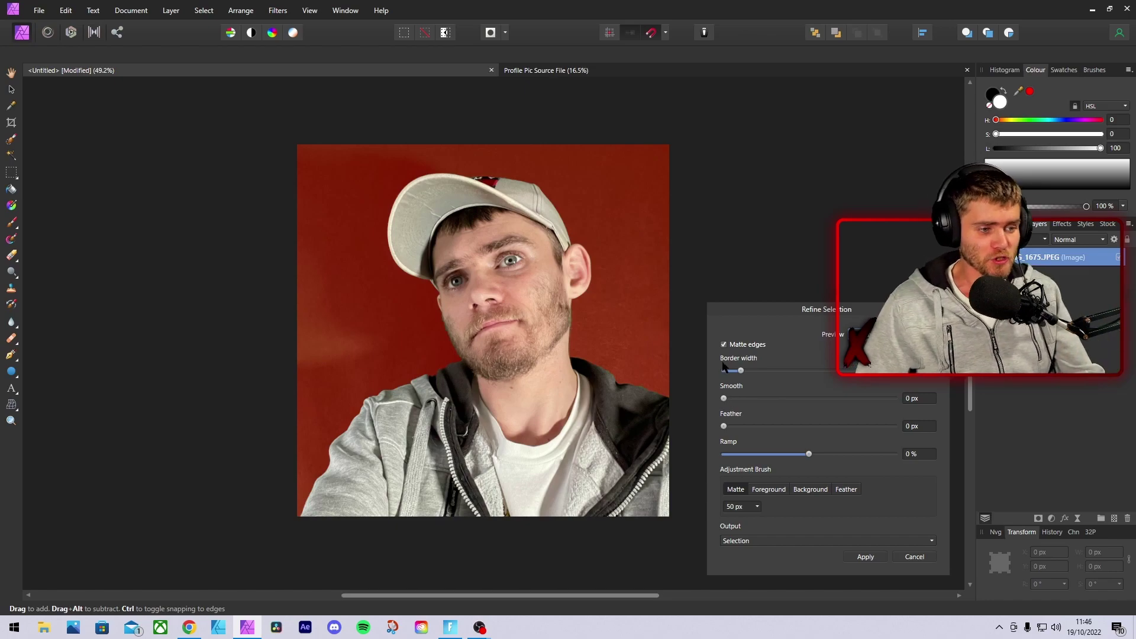
drag(741, 371, 745, 372)
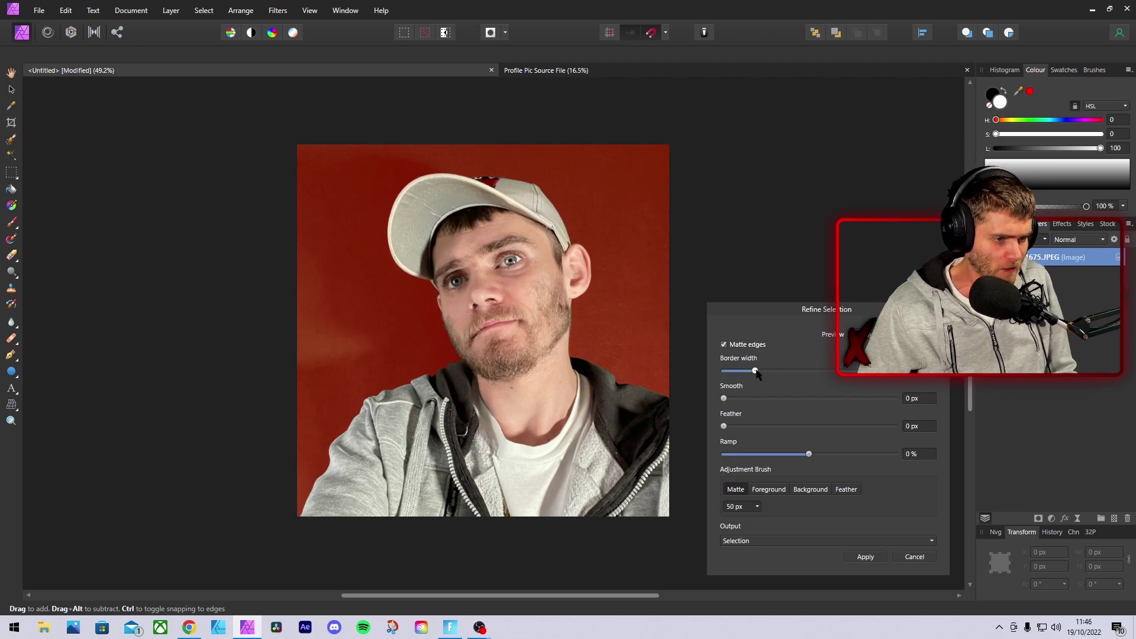
drag(757, 370, 749, 370)
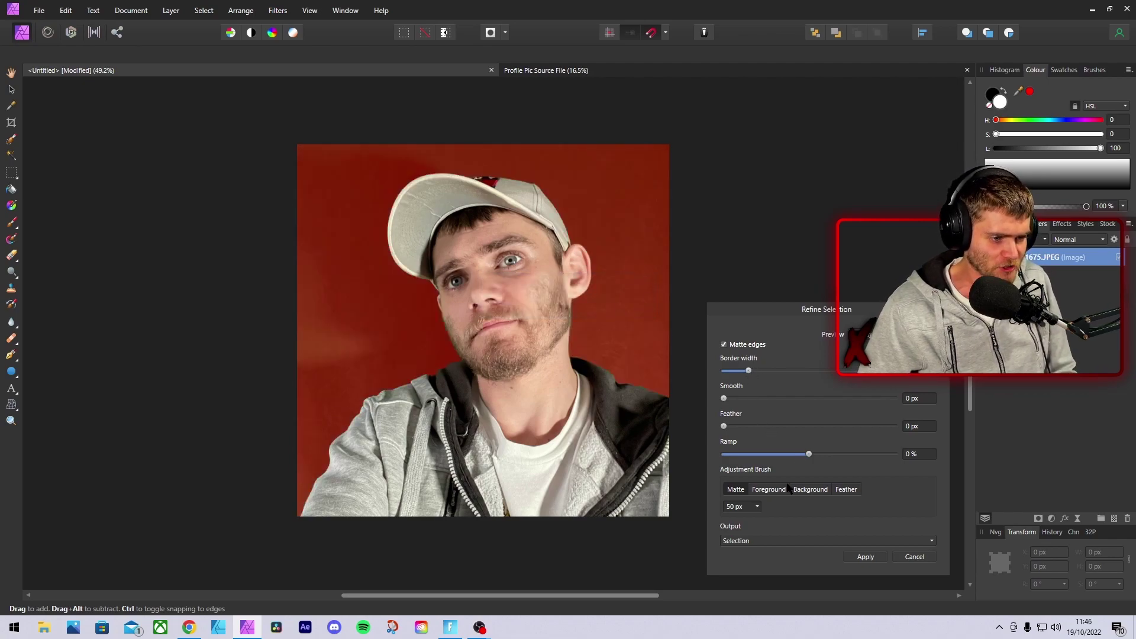
Paint with the 50 px Matte adjustment brush along the dark hood's shoulder edge and the outer edge of the grey shoulder and sleeve
scroll(648, 400, up, 6)
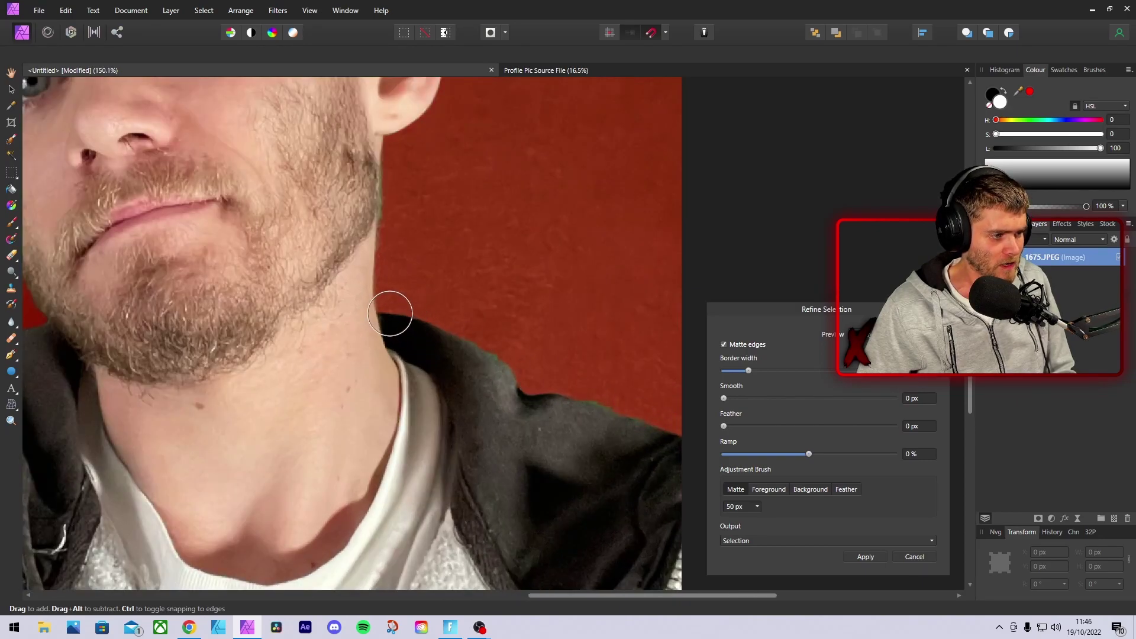
drag(390, 313, 573, 402)
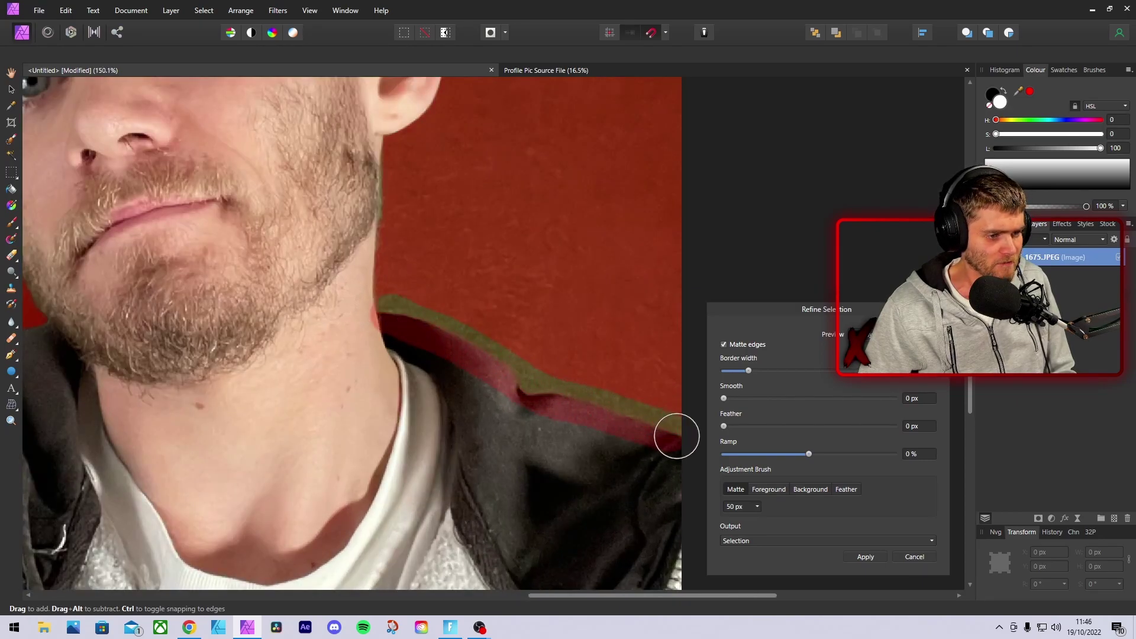
scroll(591, 411, down, 6)
scroll(451, 406, up, 7)
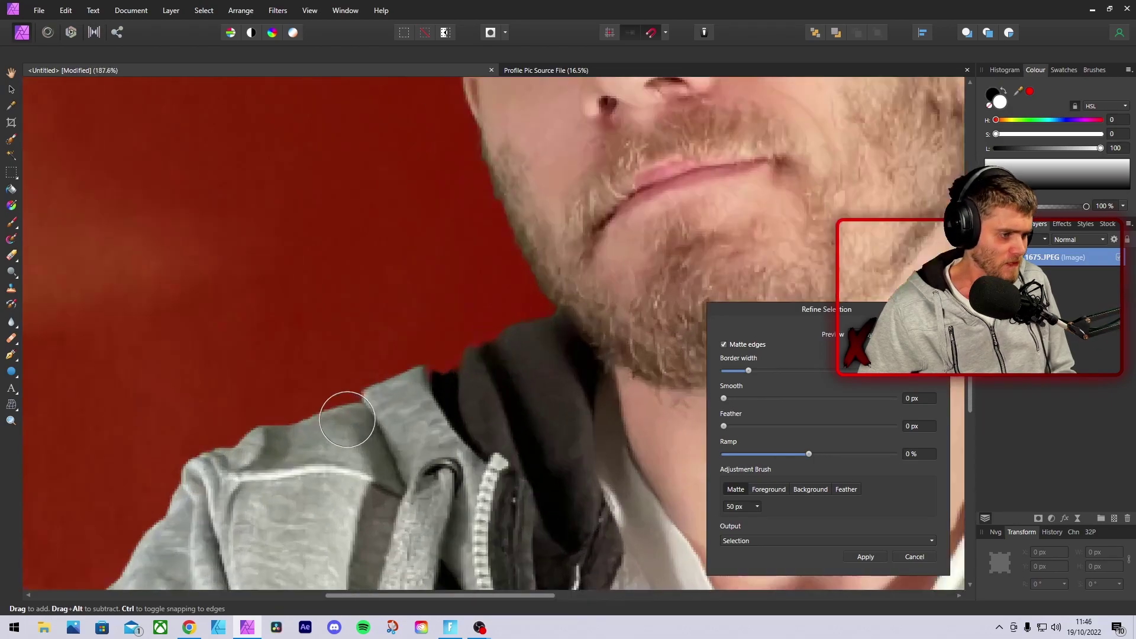
mouse_move(485, 337)
mouse_down()
mouse_move(548, 320)
mouse_move(201, 446)
mouse_move(167, 470)
mouse_move(98, 574)
mouse_up()
scroll(349, 490, down, 9)
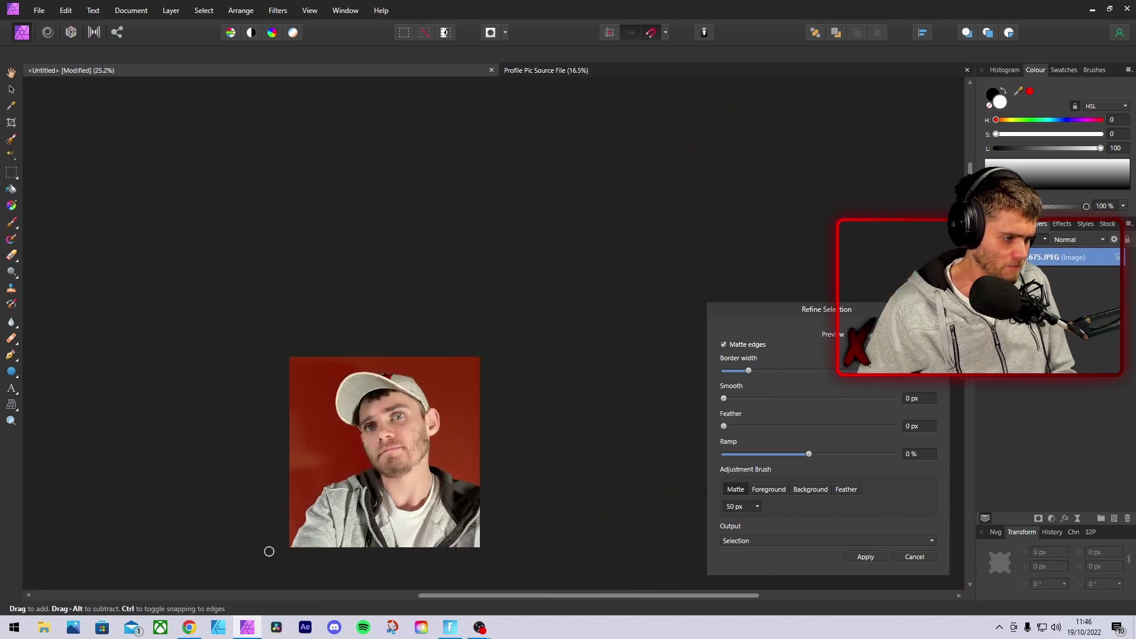
Output the refined selection as a mask on the photo and apply the refinement
scroll(270, 551, up, 5)
scroll(355, 502, down, 4)
scroll(542, 335, up, 4)
scroll(493, 301, up, 1)
scroll(493, 300, down, 4)
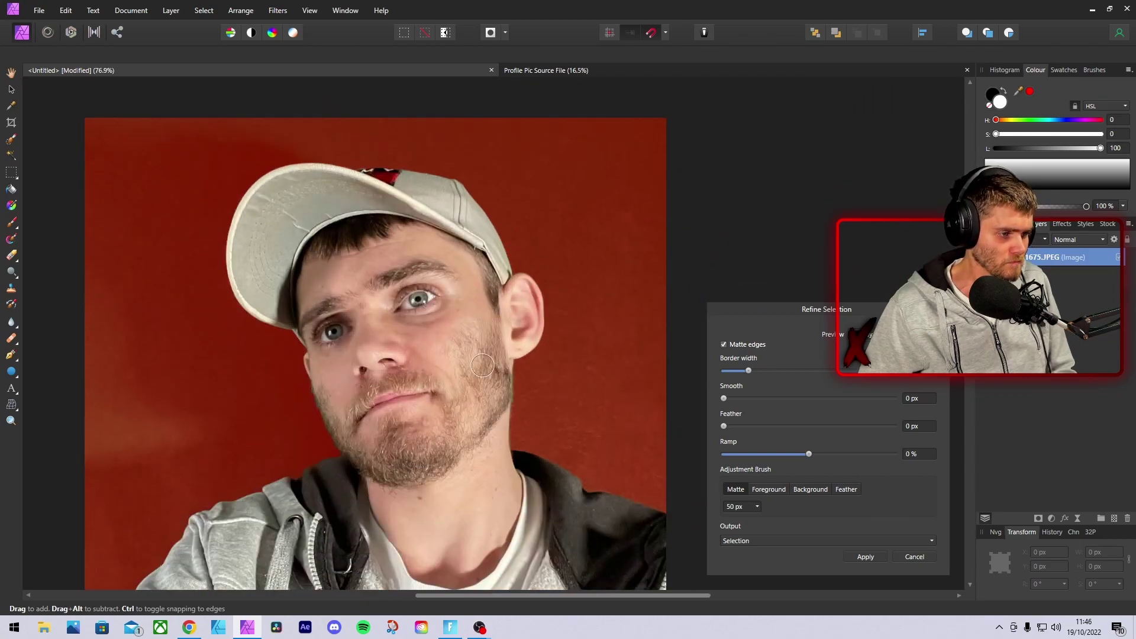
scroll(486, 448, up, 2)
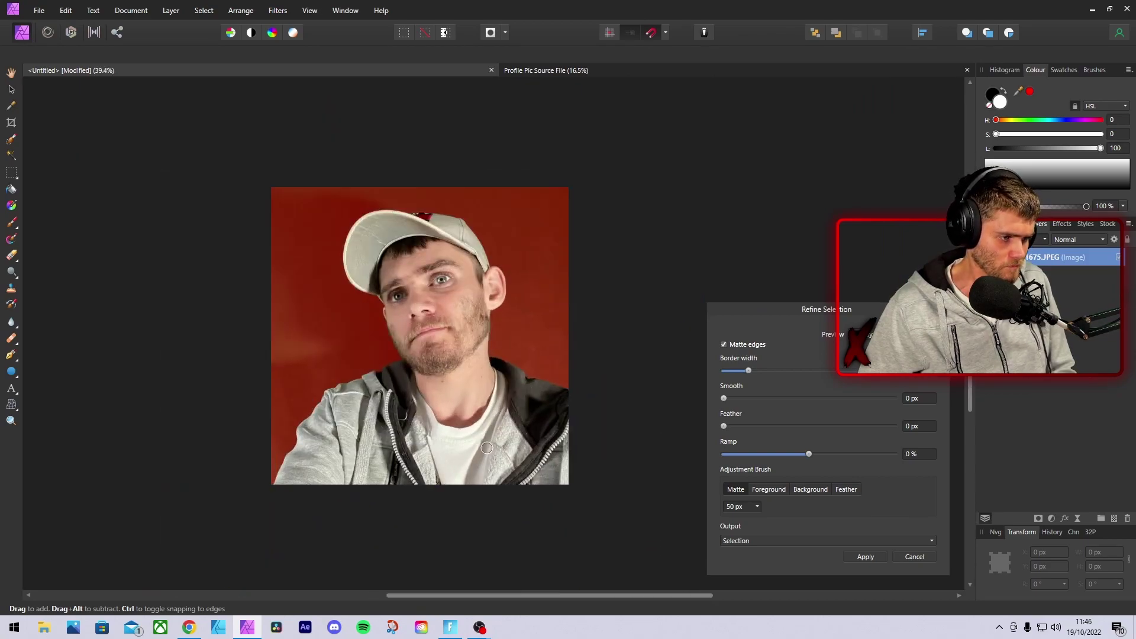
click(744, 546)
click(744, 564)
click(865, 557)
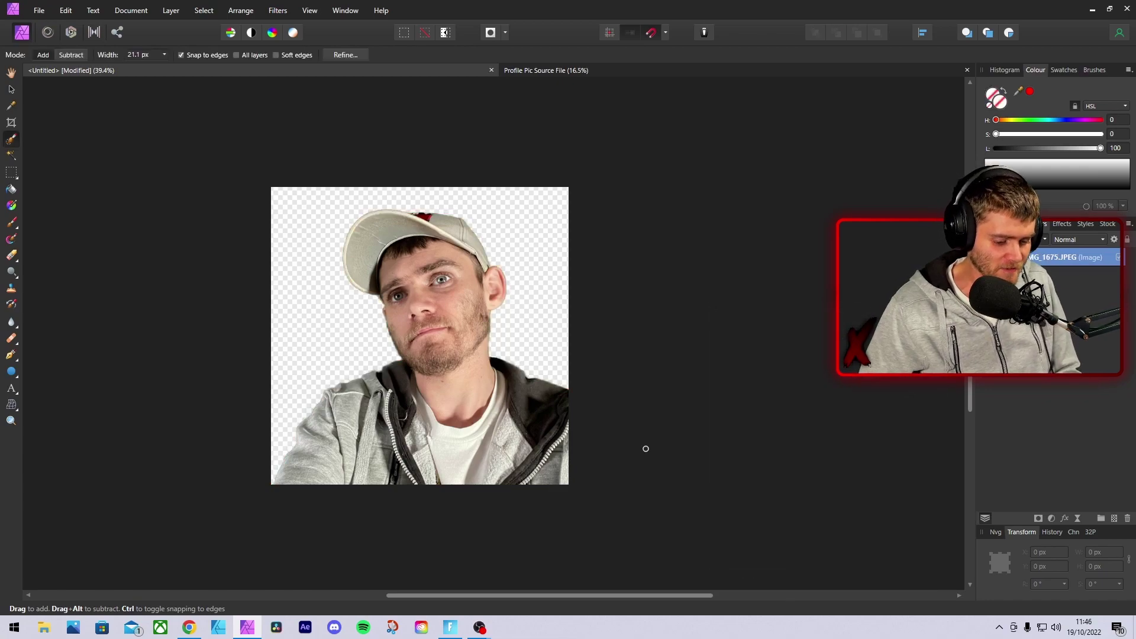
Try moving the cut-out person slightly up on the canvas and return the photo to its place
key(v)
click(646, 447)
scroll(627, 403, down, 4)
scroll(613, 390, up, 4)
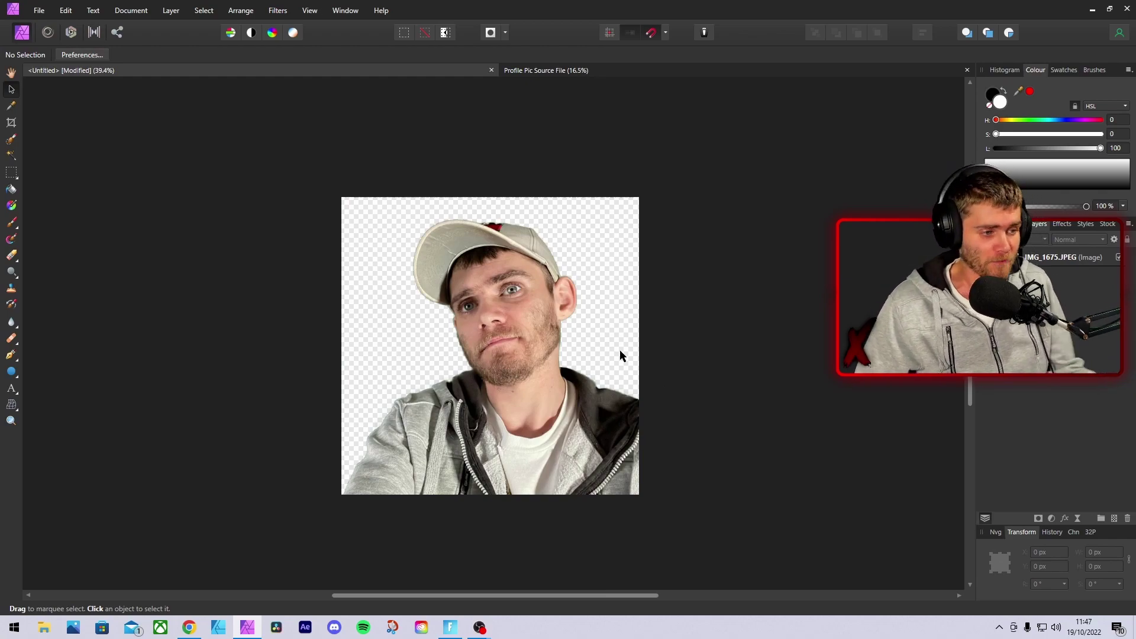
drag(629, 339, 629, 333)
click(731, 288)
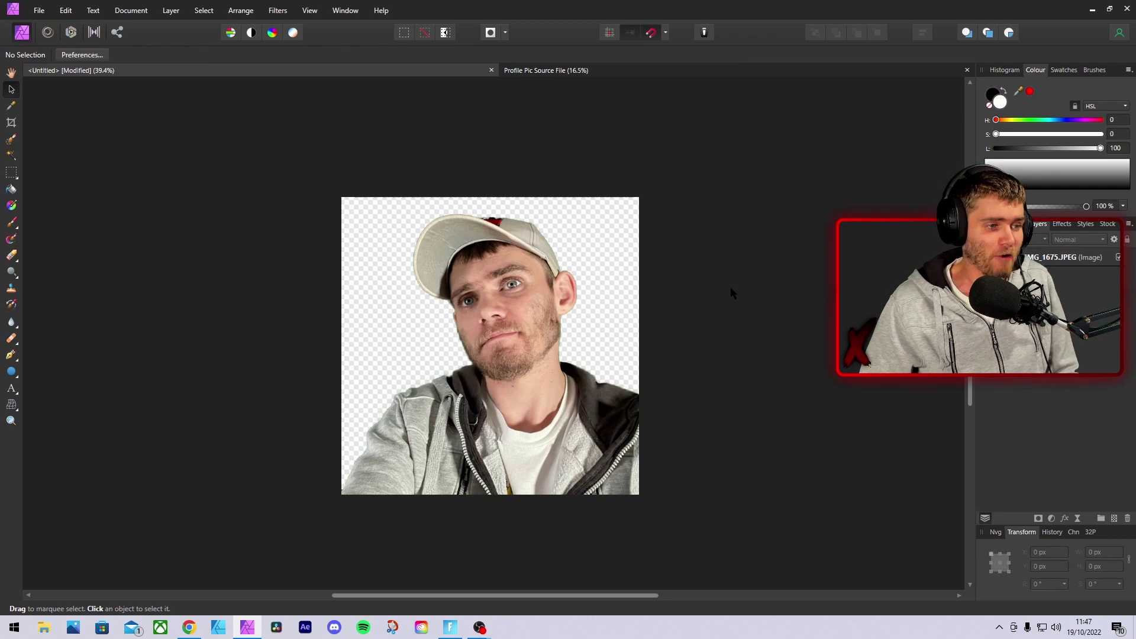
drag(491, 338, 492, 343)
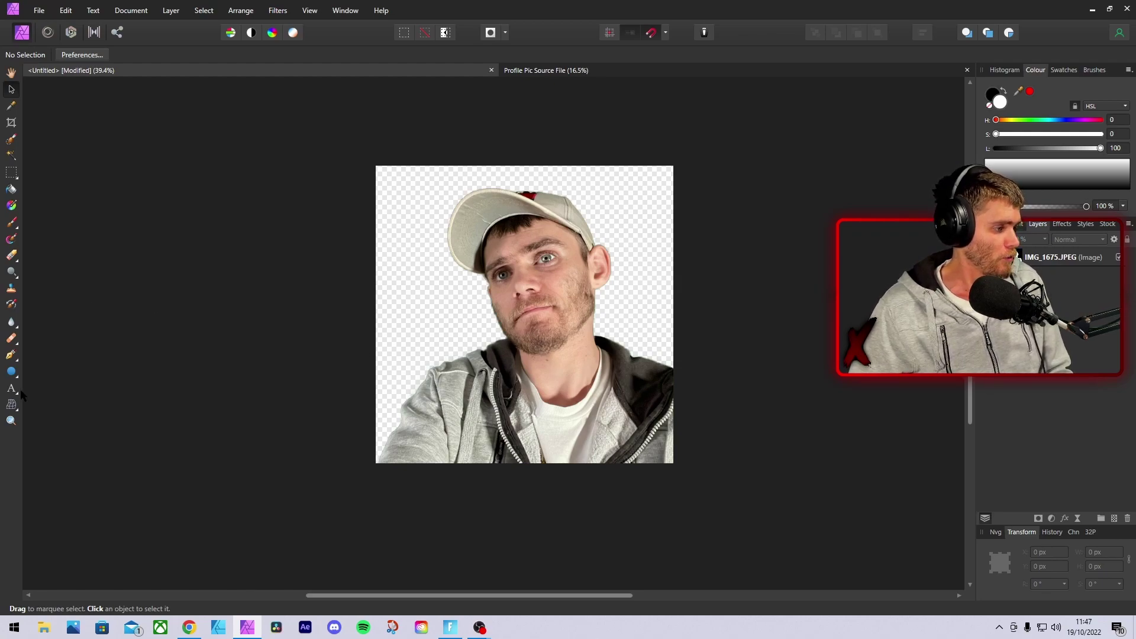
Draw a rectangle of about 1489 × 1388 px covering the whole canvas and place its layer below the photo
click(16, 374)
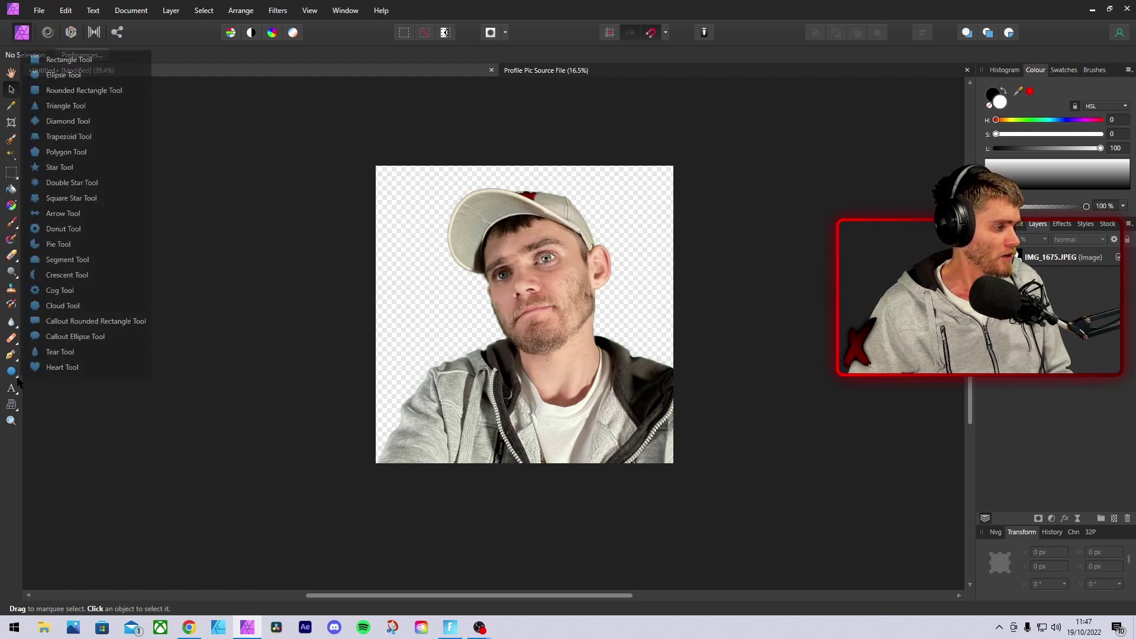
click(60, 62)
drag(358, 154, 705, 476)
key(v)
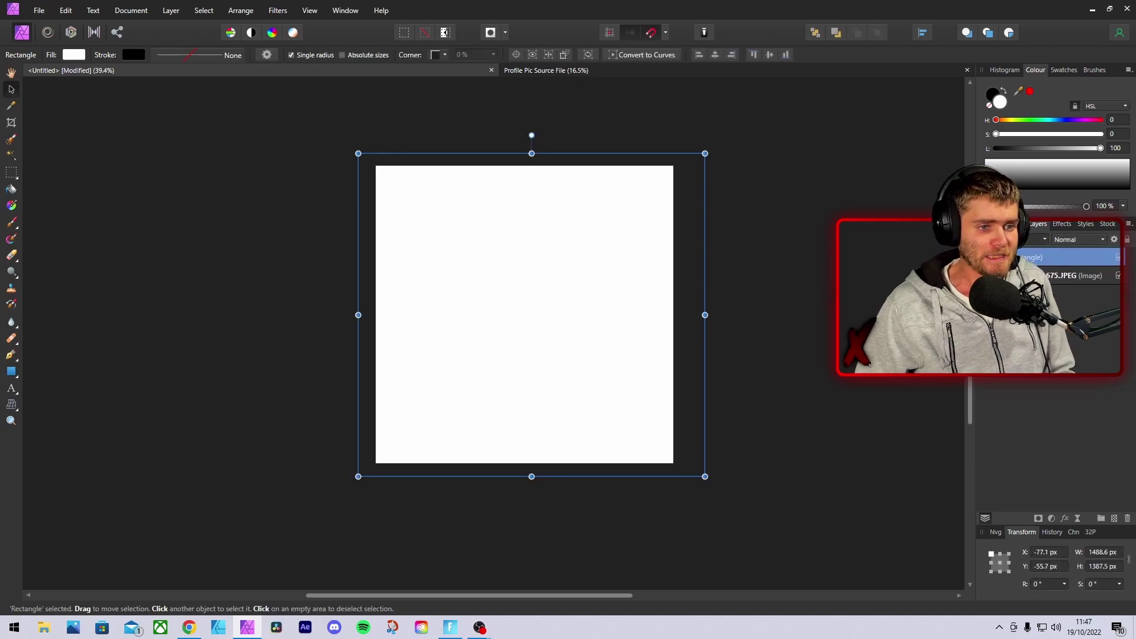
drag(1032, 257, 1033, 285)
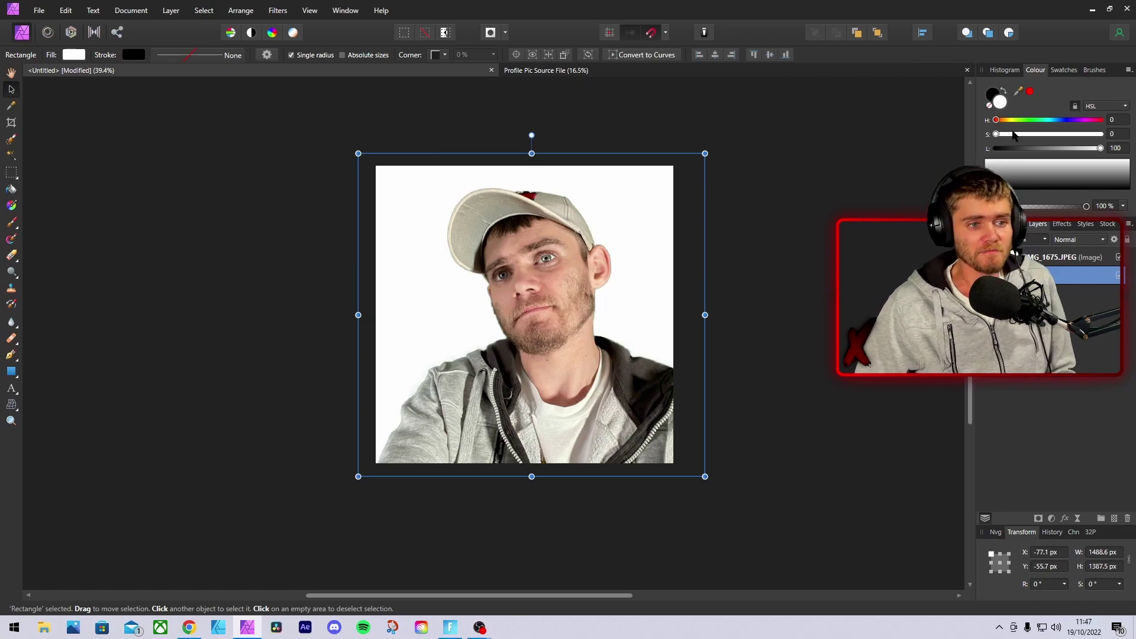
Colour the background rectangle cyan with hue 191, saturation 100 and lightness 50
drag(996, 120, 1102, 135)
click(1114, 148)
text(50)
key(Return)
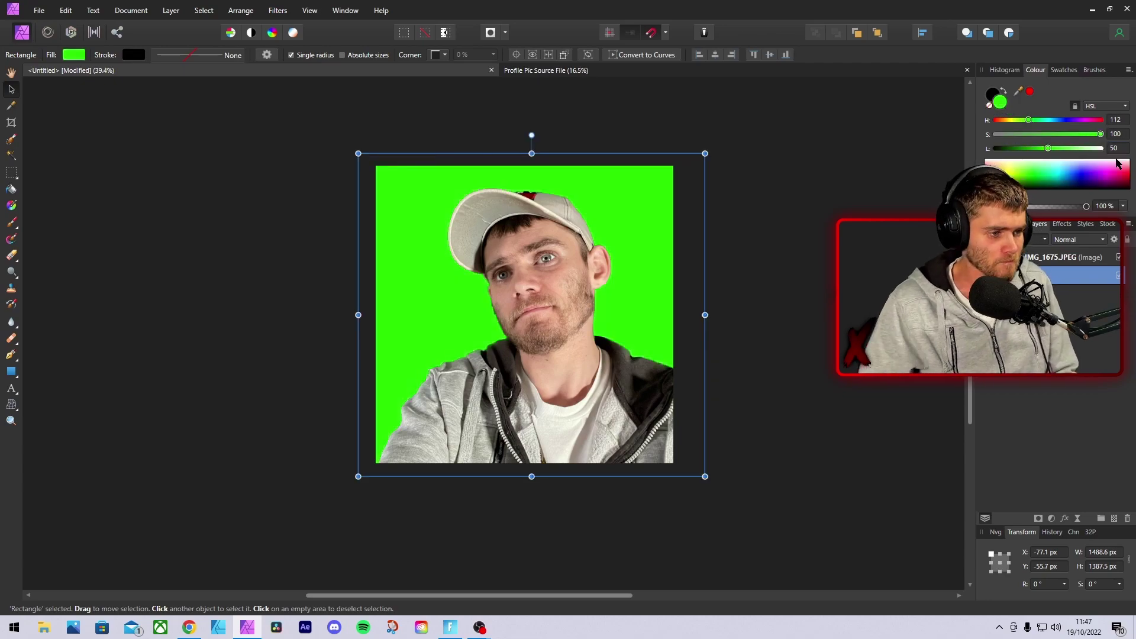
drag(1029, 121, 1054, 124)
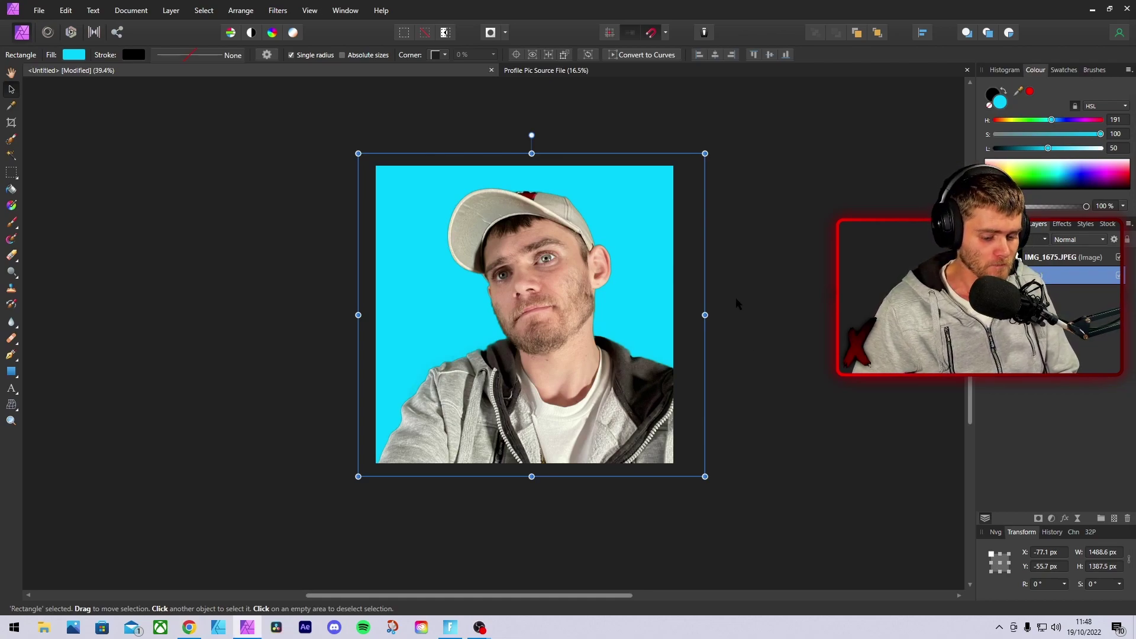
Give the rectangle a radial gradient fill centred on the person's upper chest and ending at the canvas's upper-right corner
key(g)
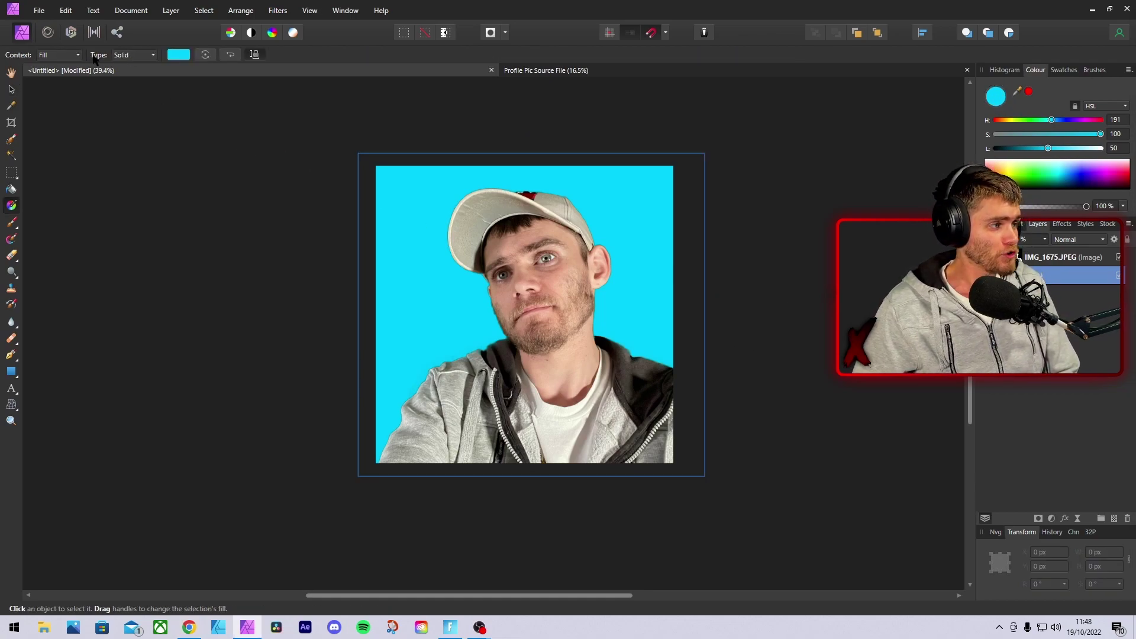
click(127, 55)
click(131, 123)
drag(705, 314, 674, 166)
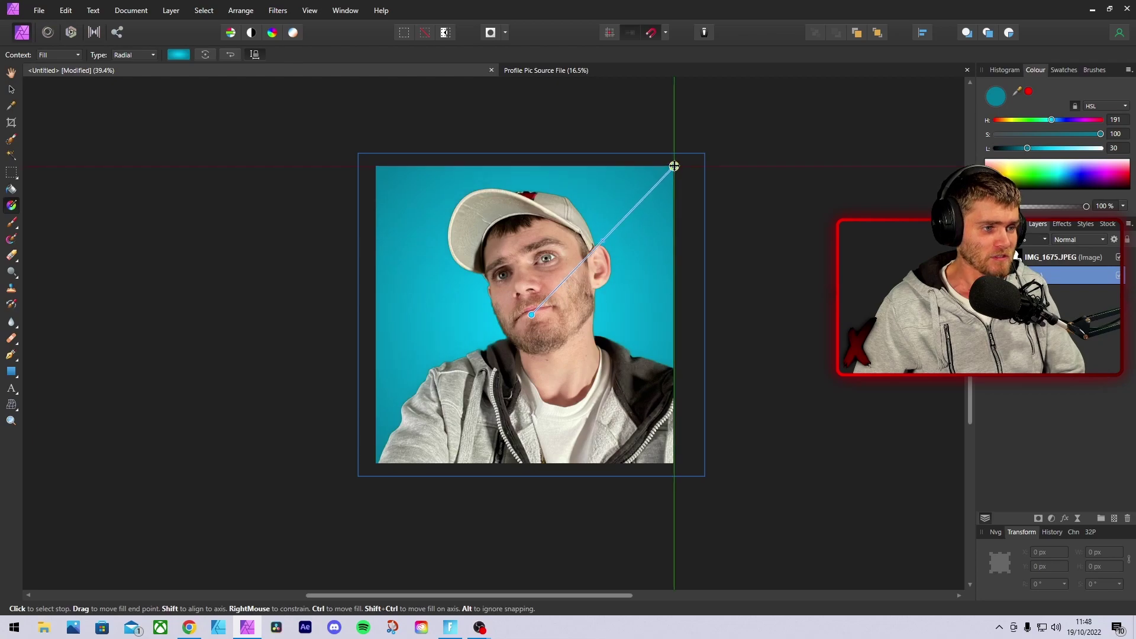
drag(532, 315, 532, 399)
drag(674, 250, 674, 166)
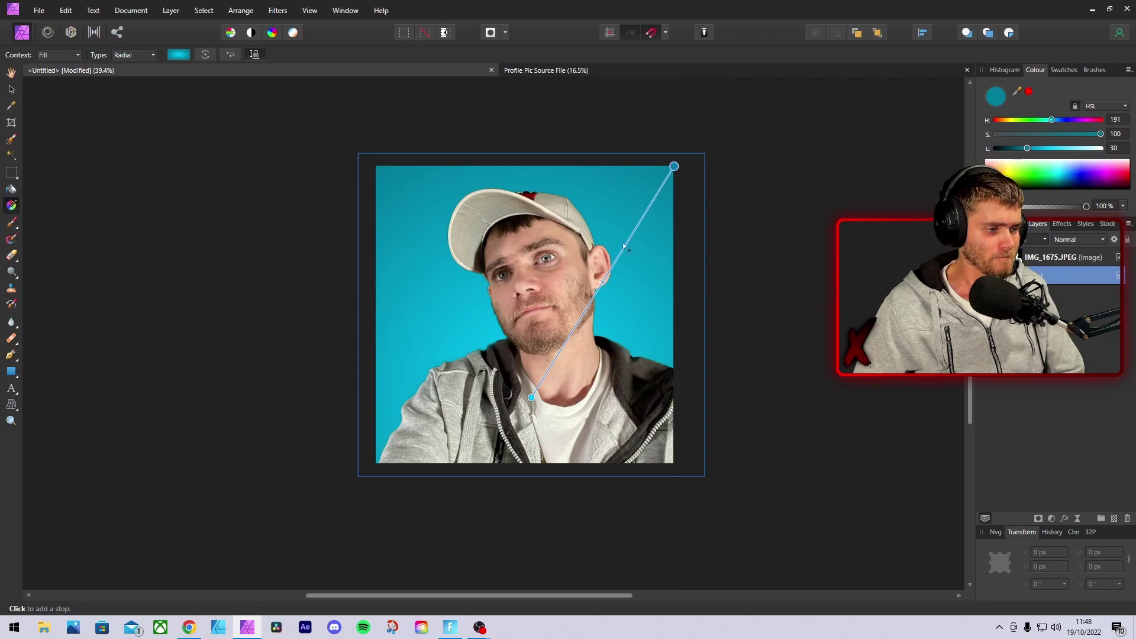
Darken the gradient's outer colour stop slightly, fine-tune its midpoint and deselect the rectangle
drag(1030, 149, 1025, 149)
drag(602, 283, 599, 288)
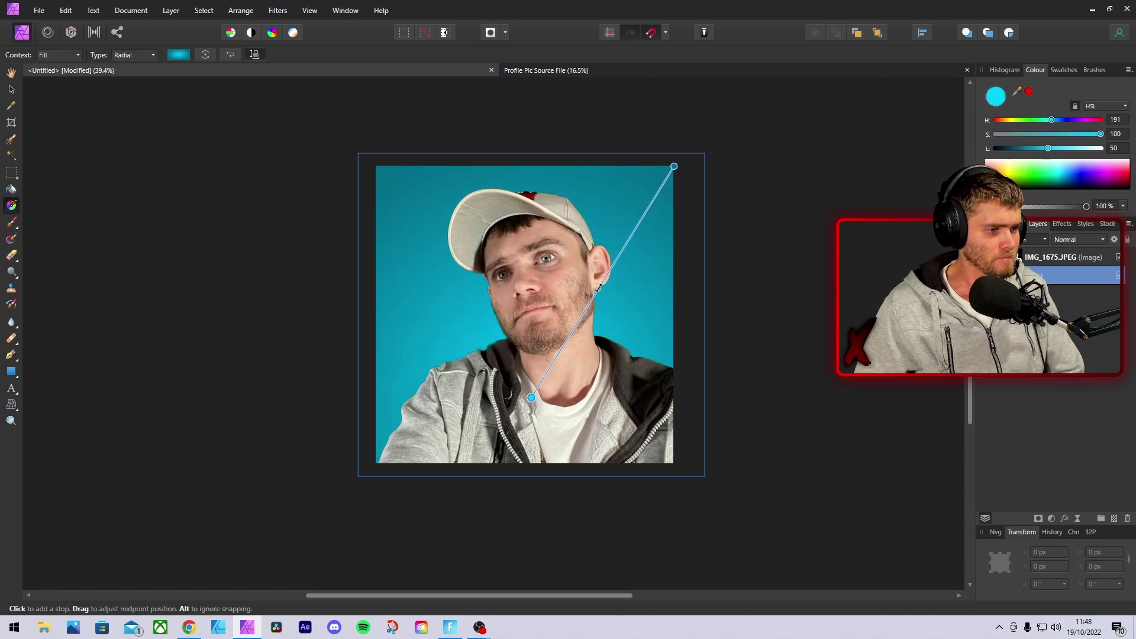
key(v)
click(783, 320)
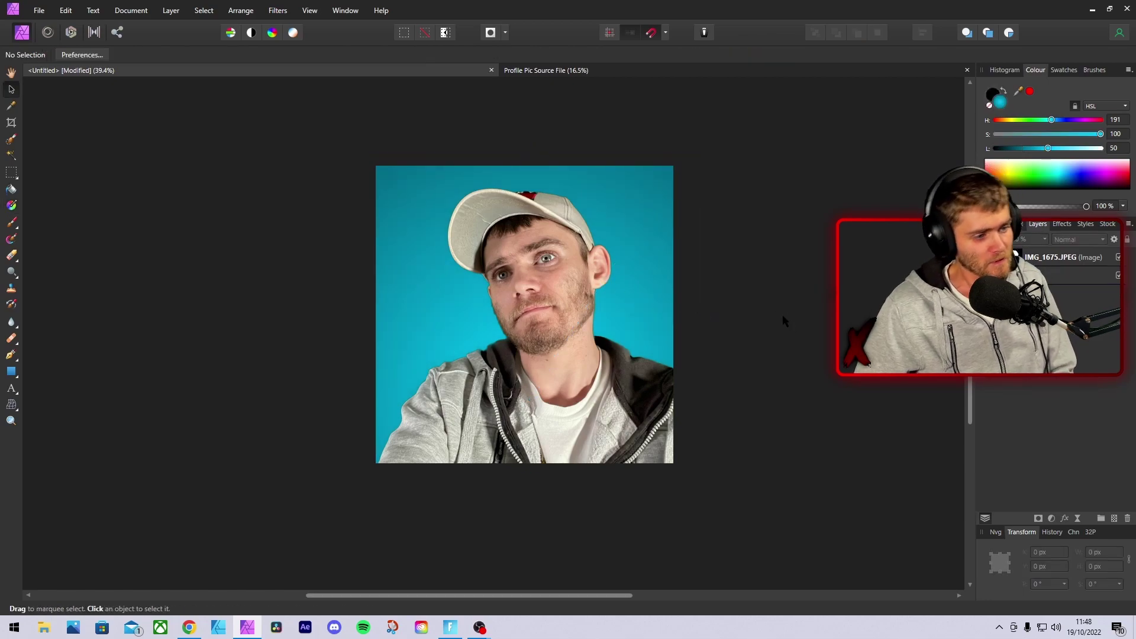
Add an HSL adjustment layer above the photo
scroll(774, 303, down, 1)
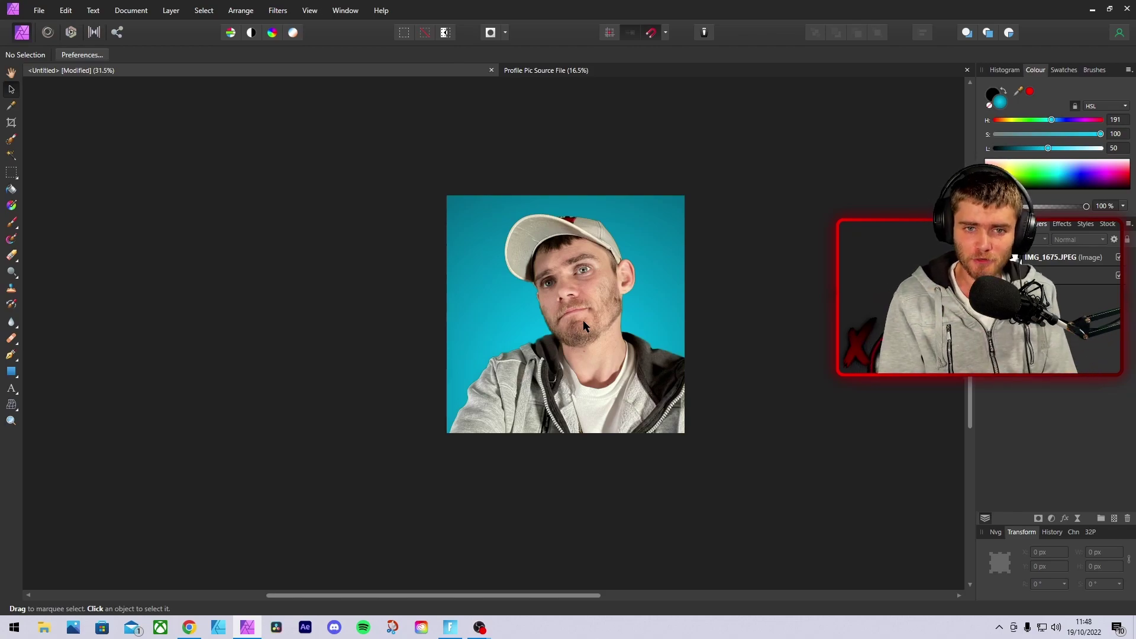
scroll(494, 274, down, 1)
scroll(553, 327, up, 3)
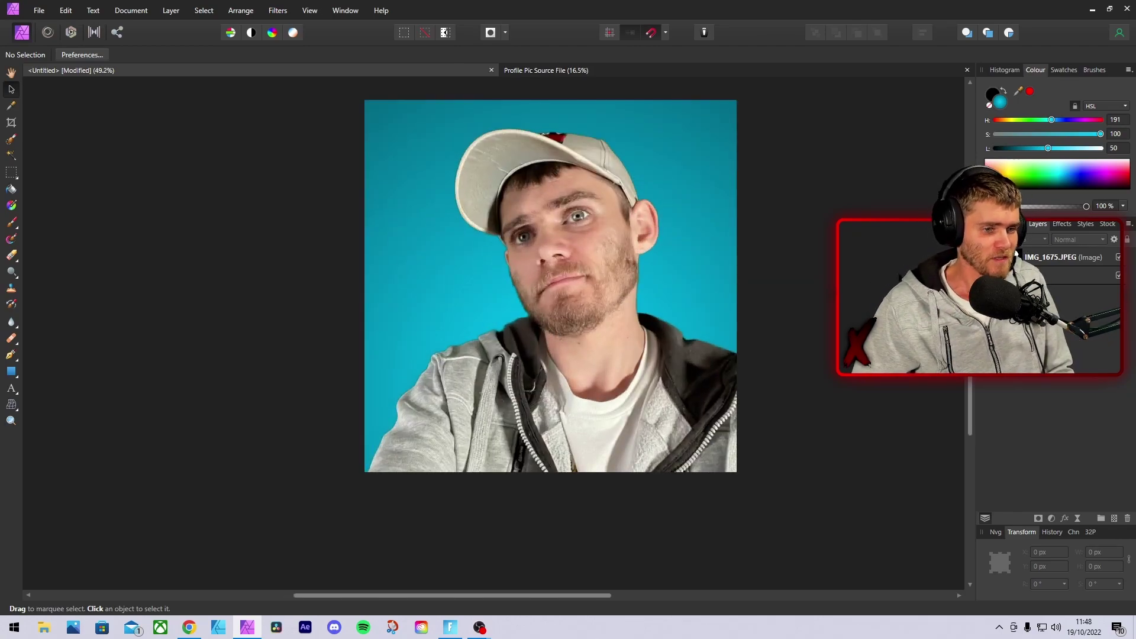
click(1050, 519)
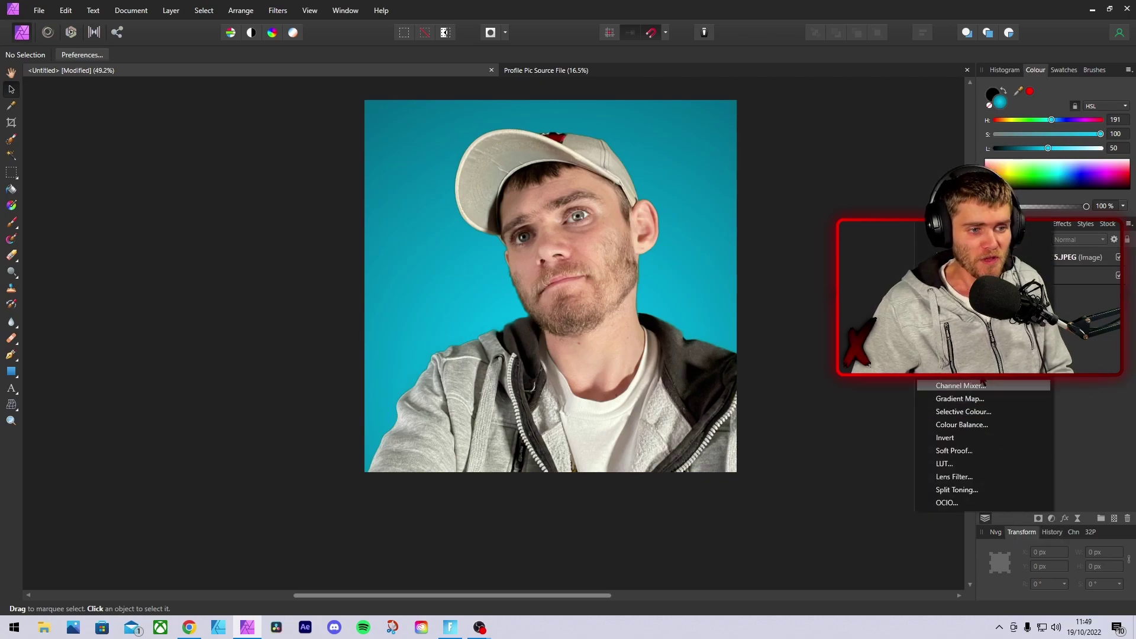
click(953, 255)
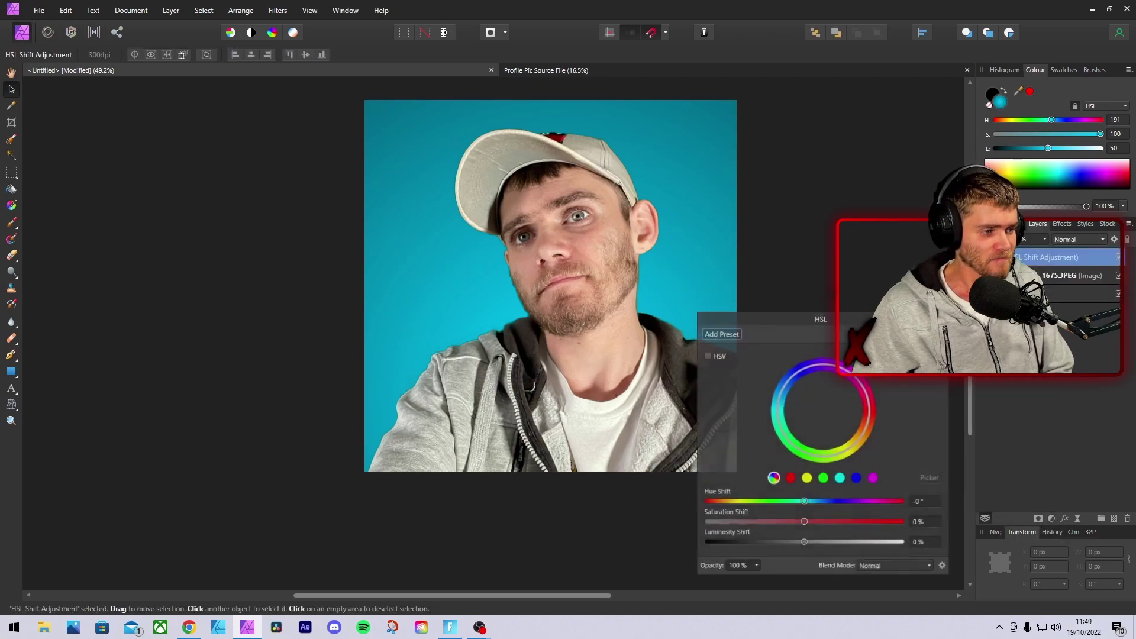
Set the HSL adjustment's saturation shift for the greens to -100 %, close its settings and deselect the layer
click(823, 478)
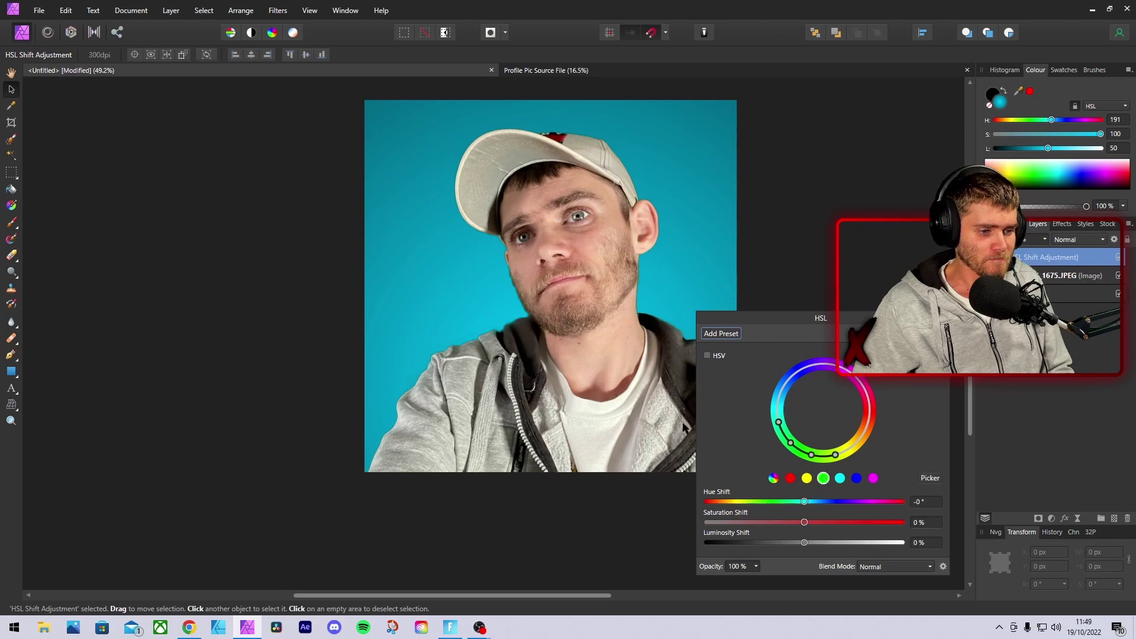
scroll(509, 317, up, 15)
scroll(521, 307, down, 10)
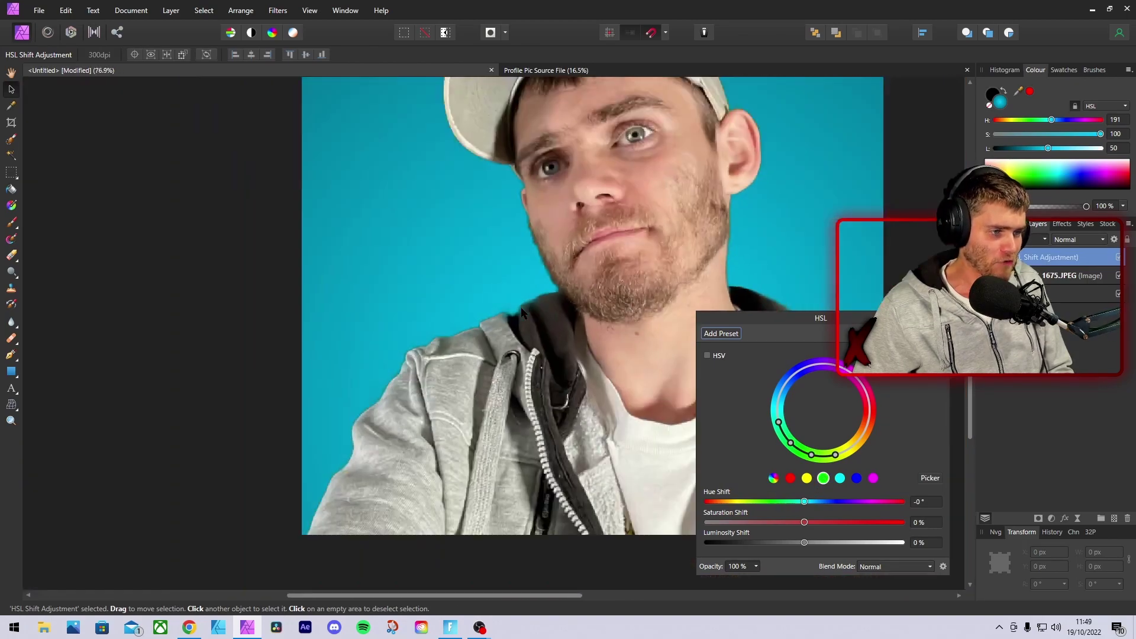
scroll(609, 310, up, 2)
scroll(694, 303, up, 5)
scroll(696, 299, down, 5)
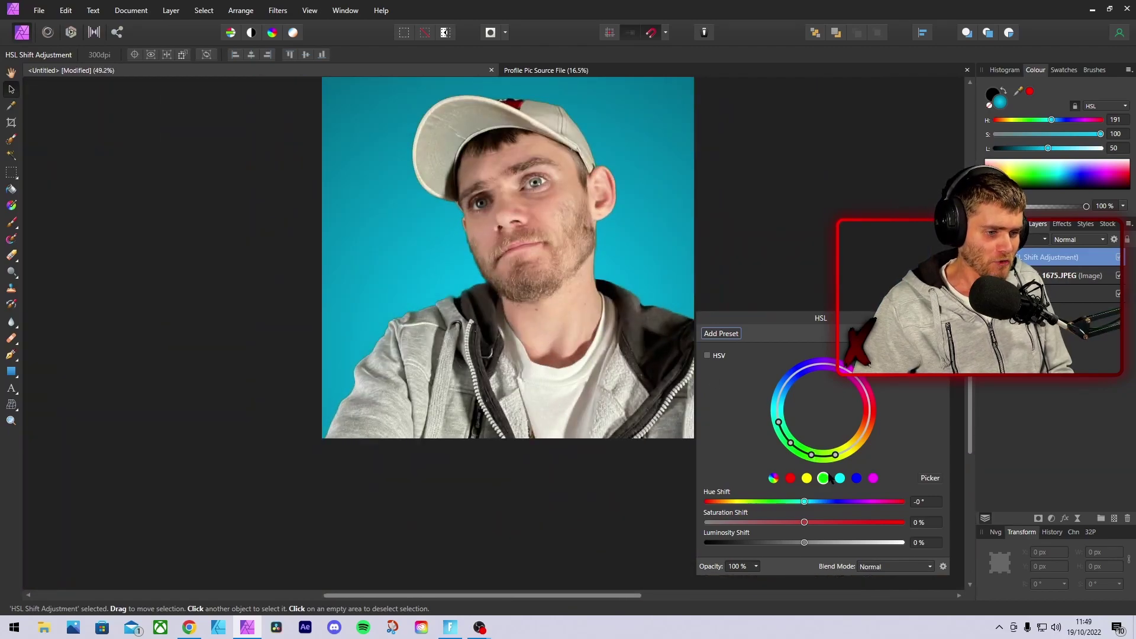
drag(804, 522, 679, 526)
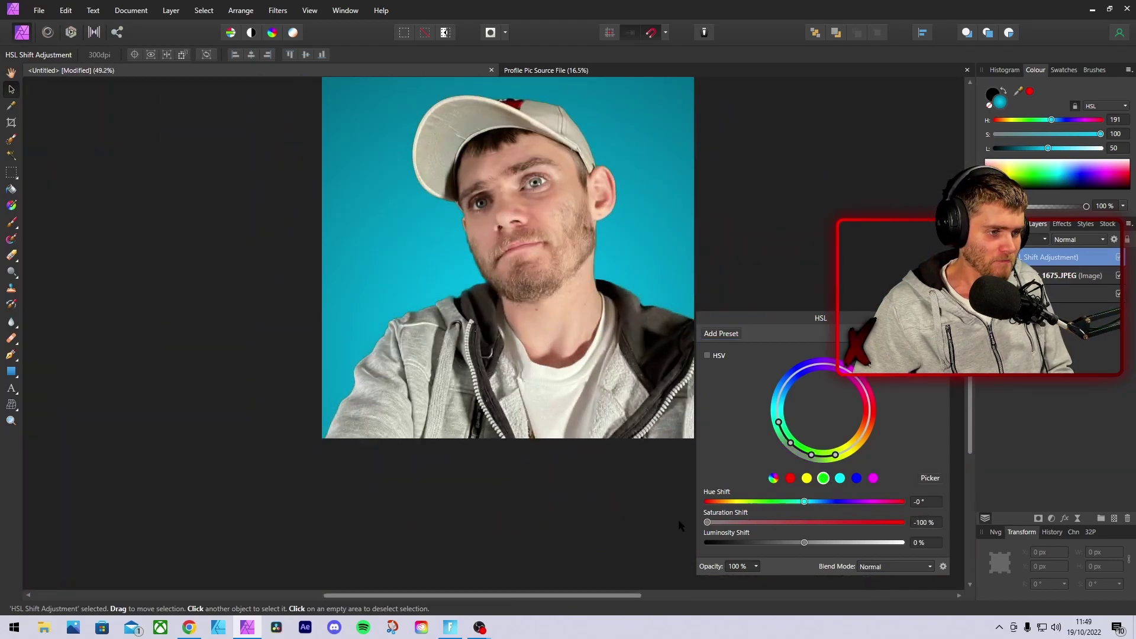
click(941, 318)
click(820, 284)
Nest the HSL adjustment inside the IMG_1675.JPEG photo layer and expand that layer's contents
scroll(587, 266, down, 4)
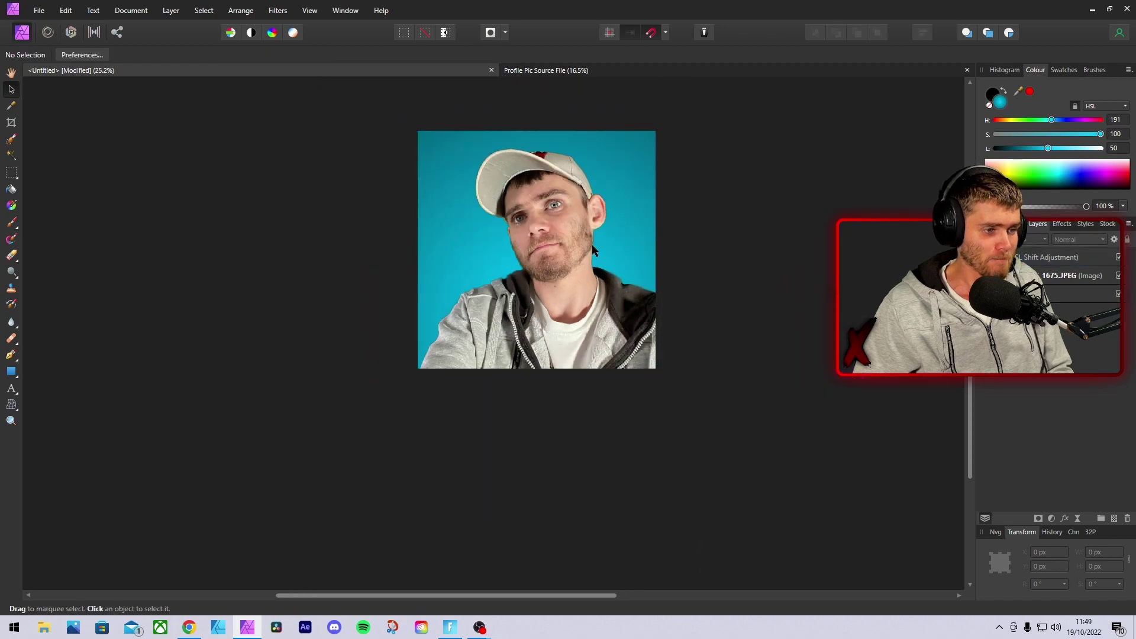
scroll(579, 290, up, 5)
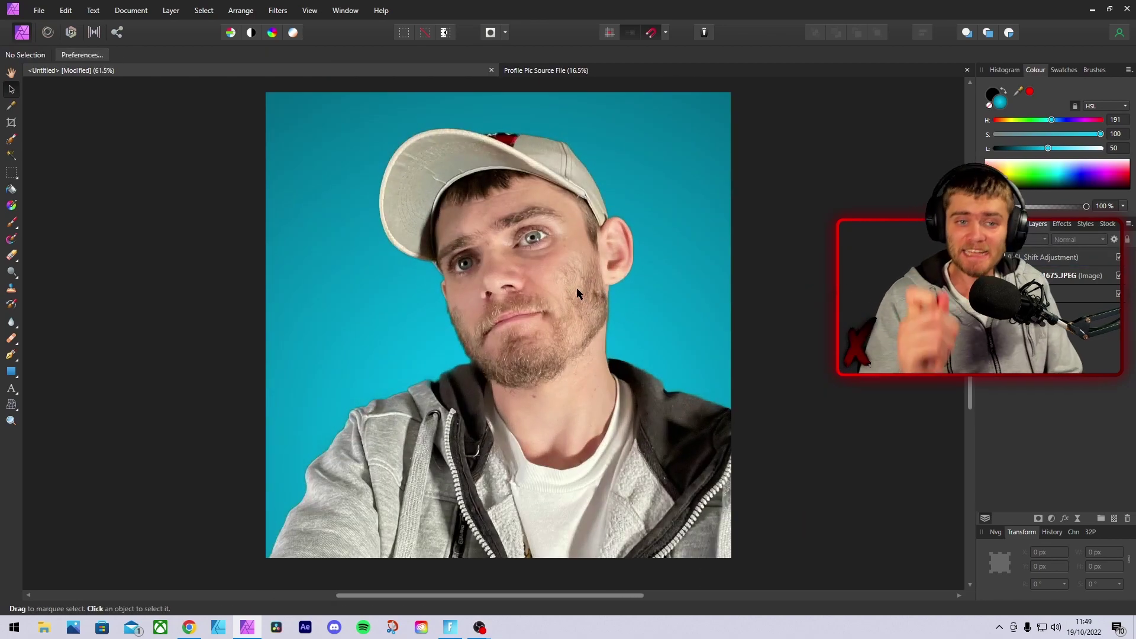
scroll(576, 287, down, 3)
scroll(577, 288, up, 2)
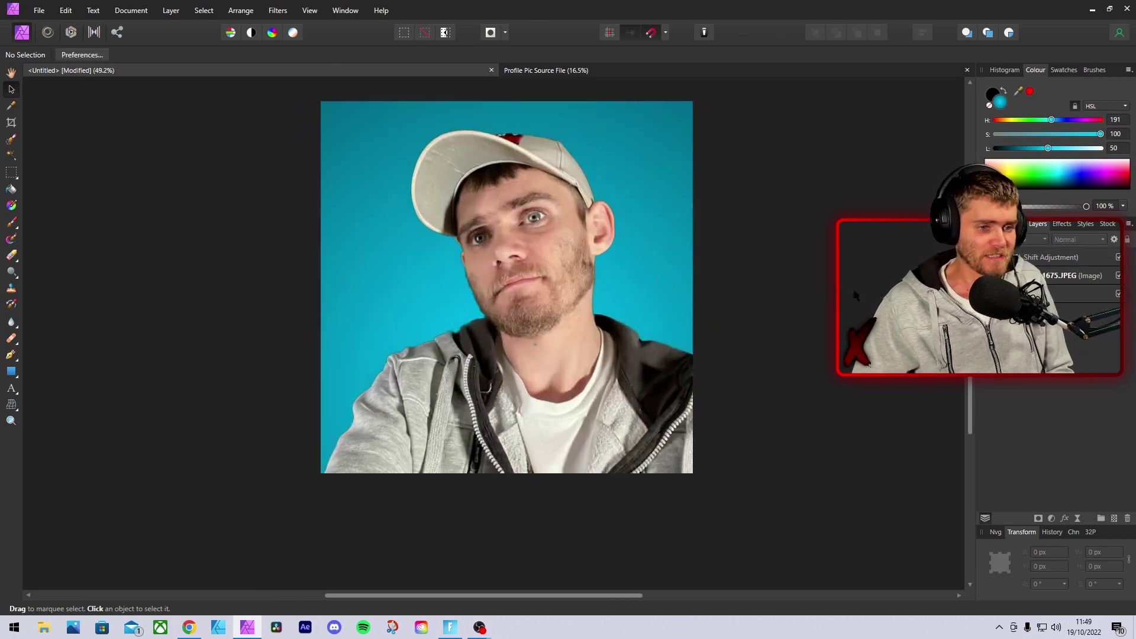
click(1046, 258)
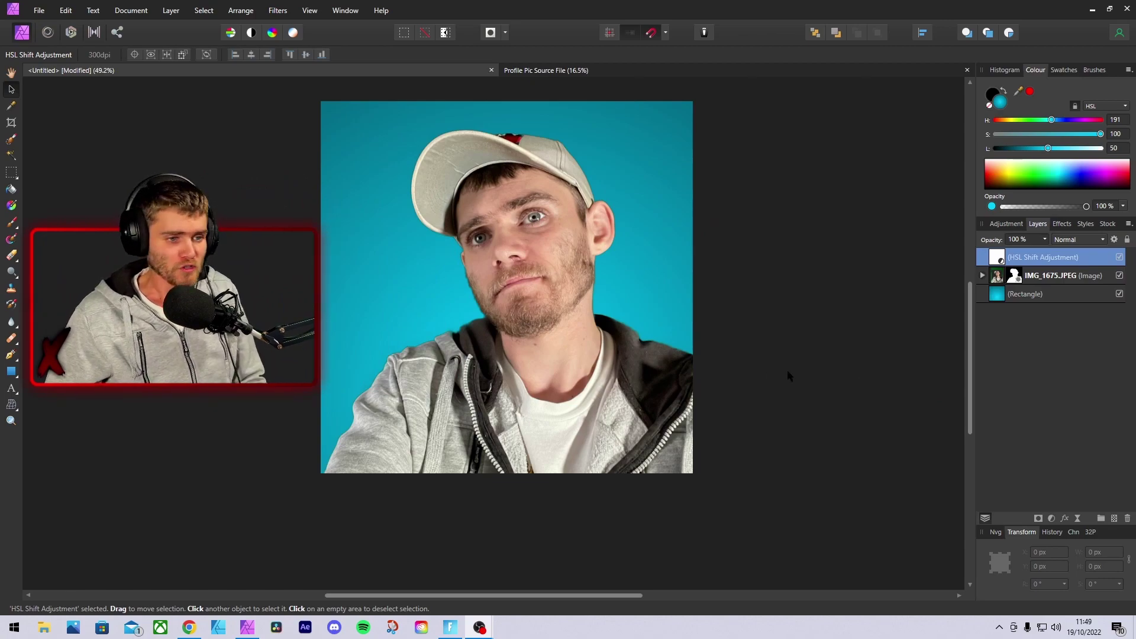
click(1012, 260)
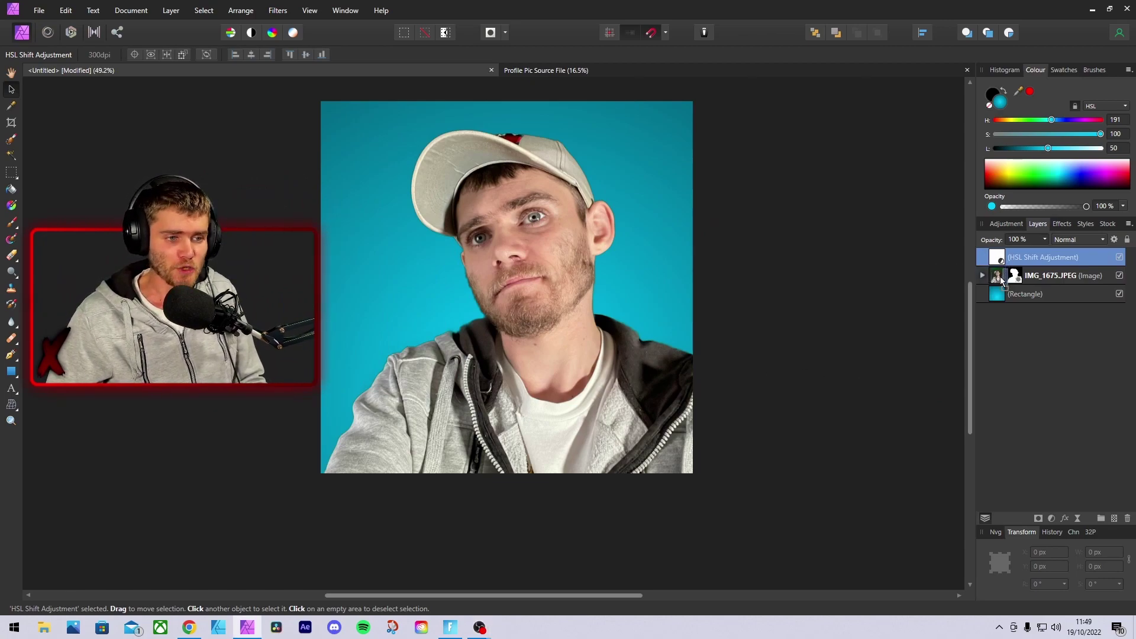
drag(1002, 278, 1002, 278)
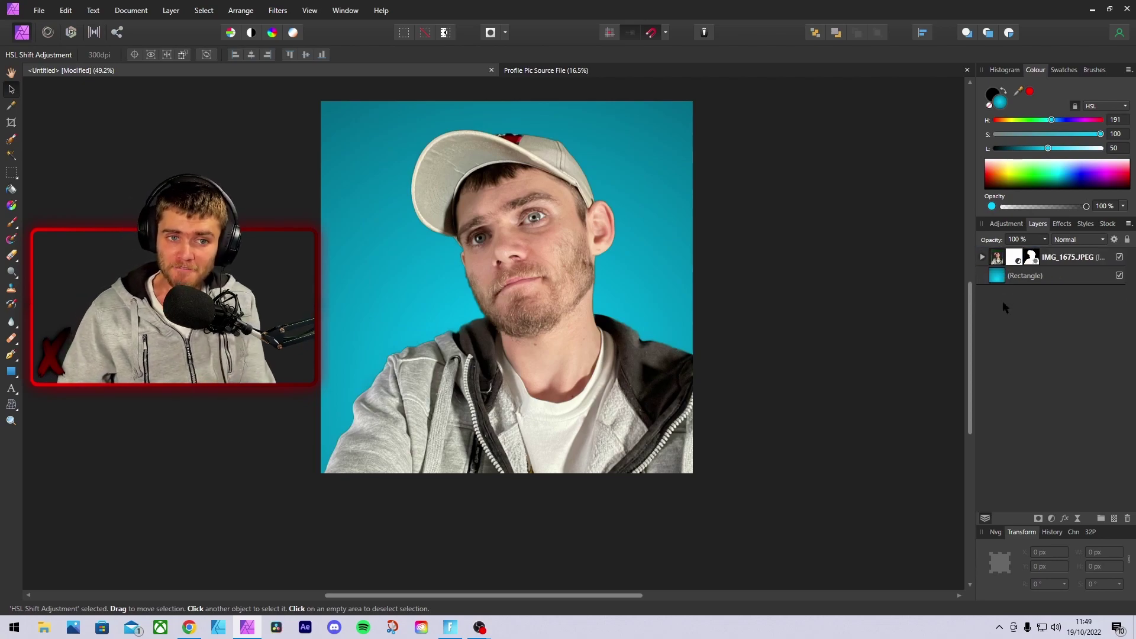
click(983, 258)
Add a Brightness / Contrast adjustment with contrast at 36 % and nest it inside the photo layer
click(994, 264)
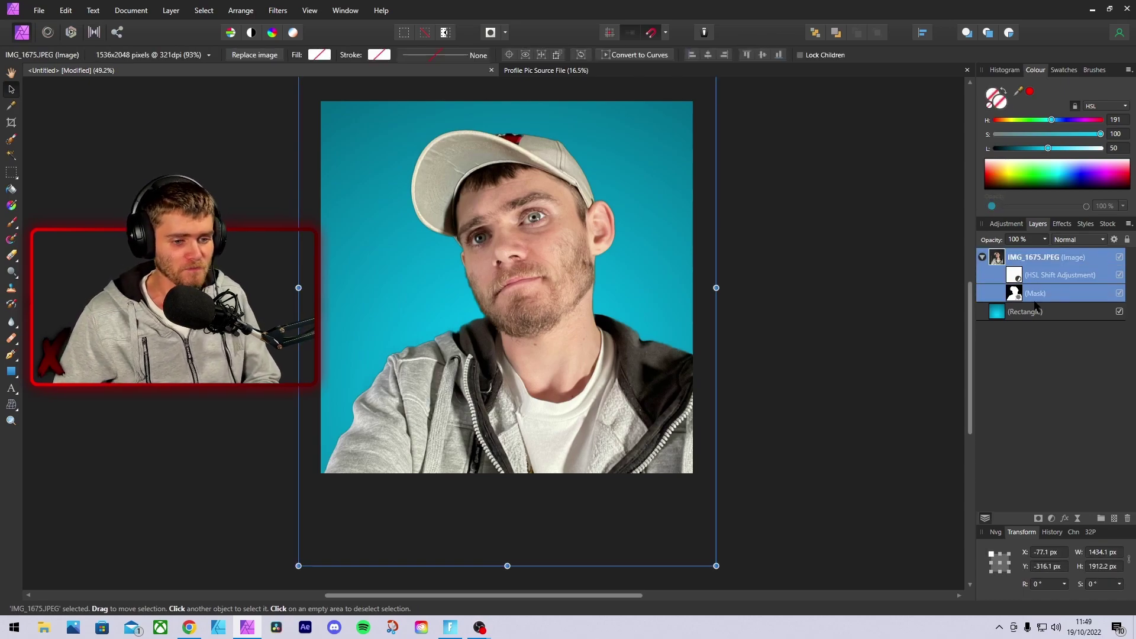
click(1051, 518)
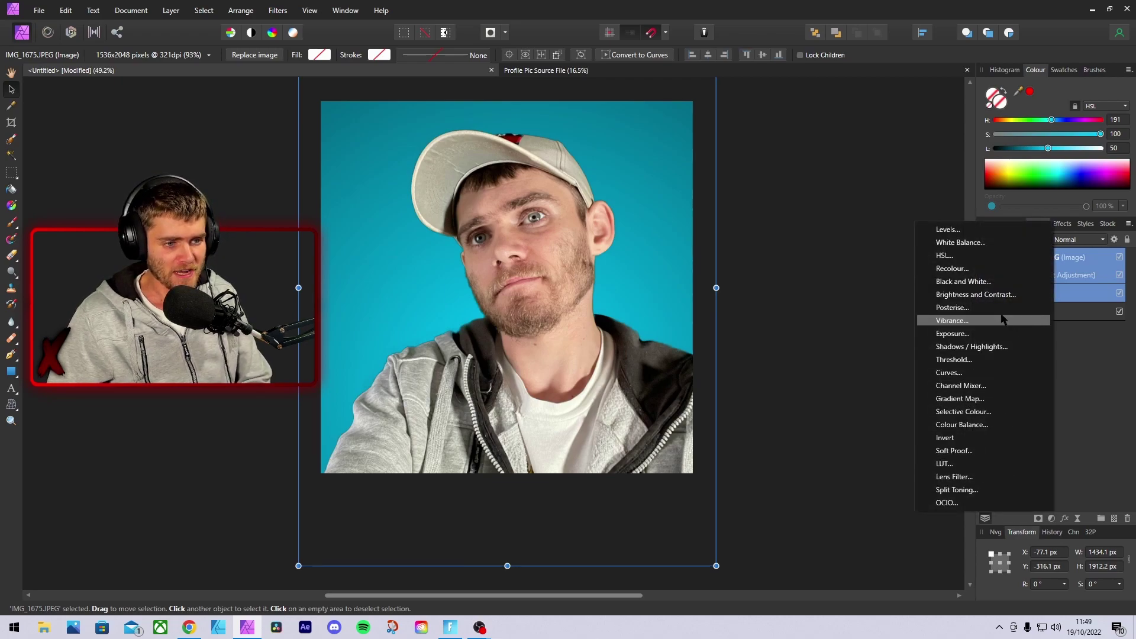
click(995, 294)
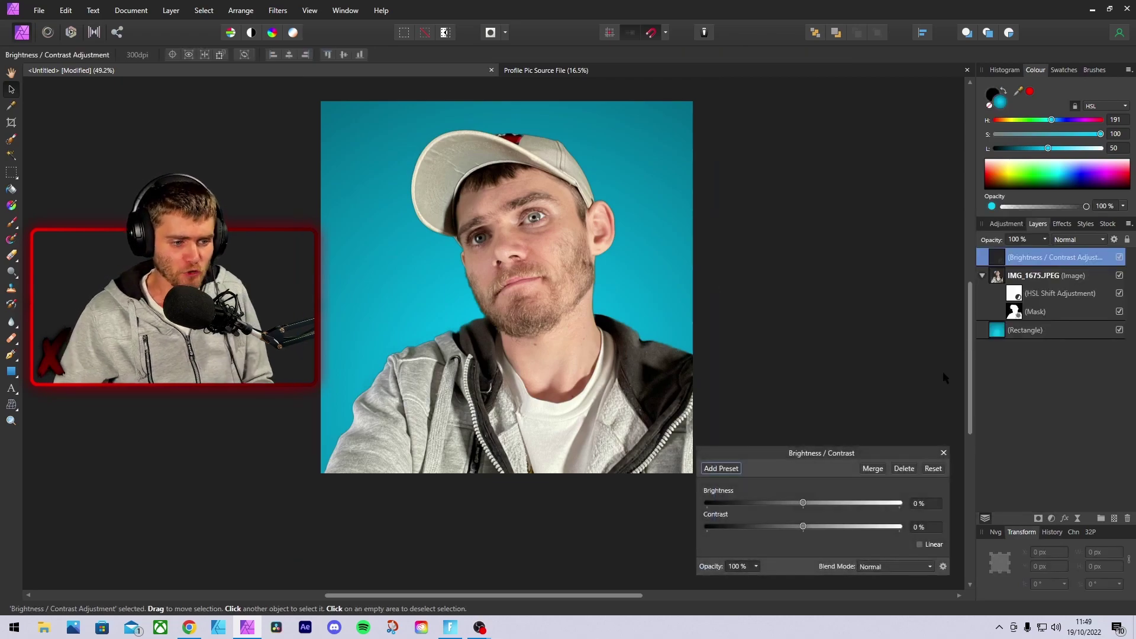
mouse_move(804, 527)
mouse_down()
mouse_move(844, 527)
mouse_move(803, 507)
mouse_up()
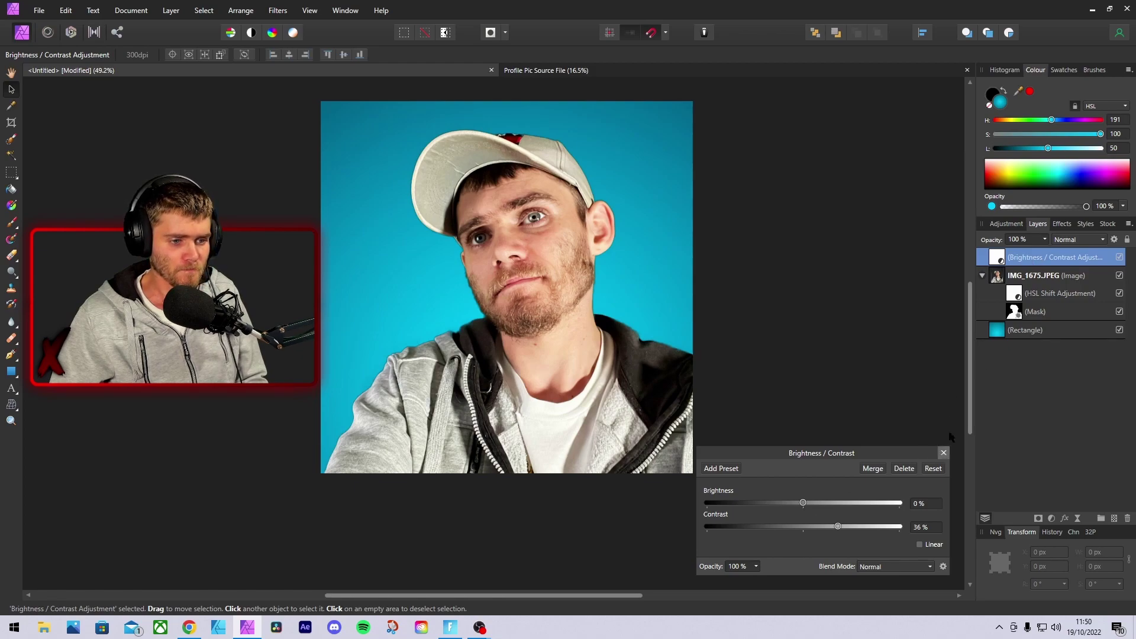
click(944, 452)
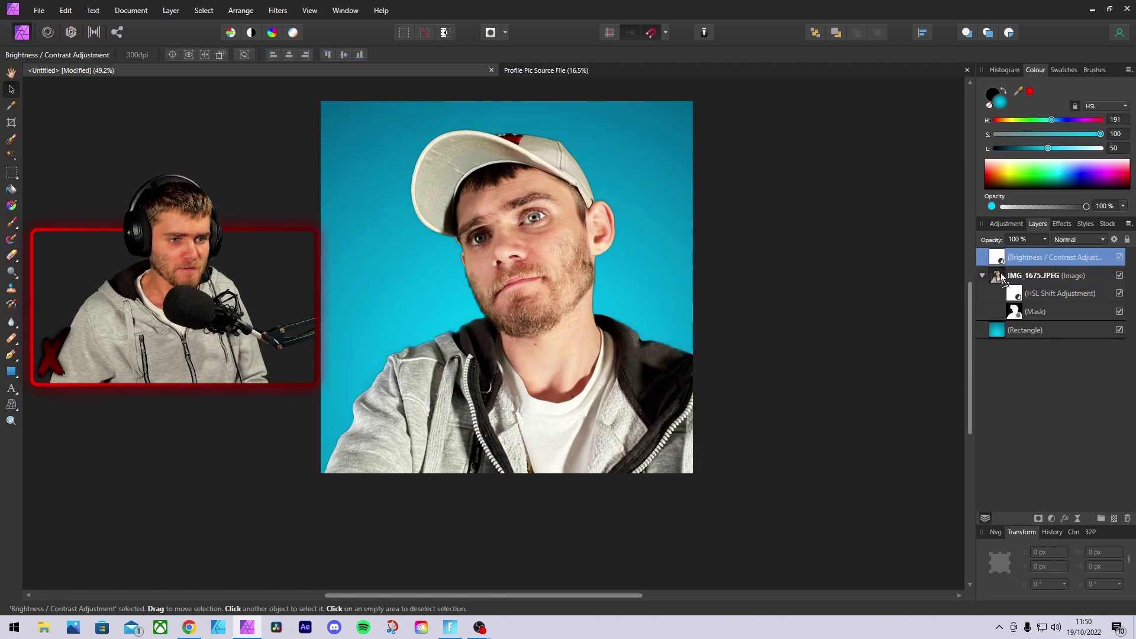
drag(1002, 274, 1001, 272)
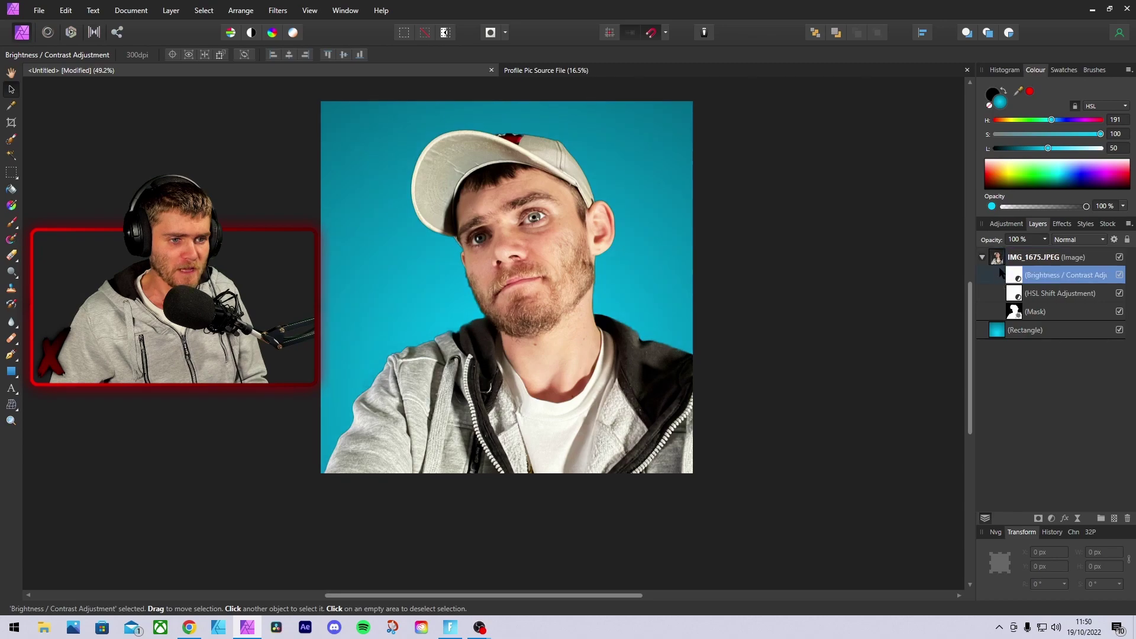
Add a Shadows / Highlights adjustment with shadows at -200 % and highlights at 20 %, and attach it to the photo layer
click(998, 256)
click(1052, 518)
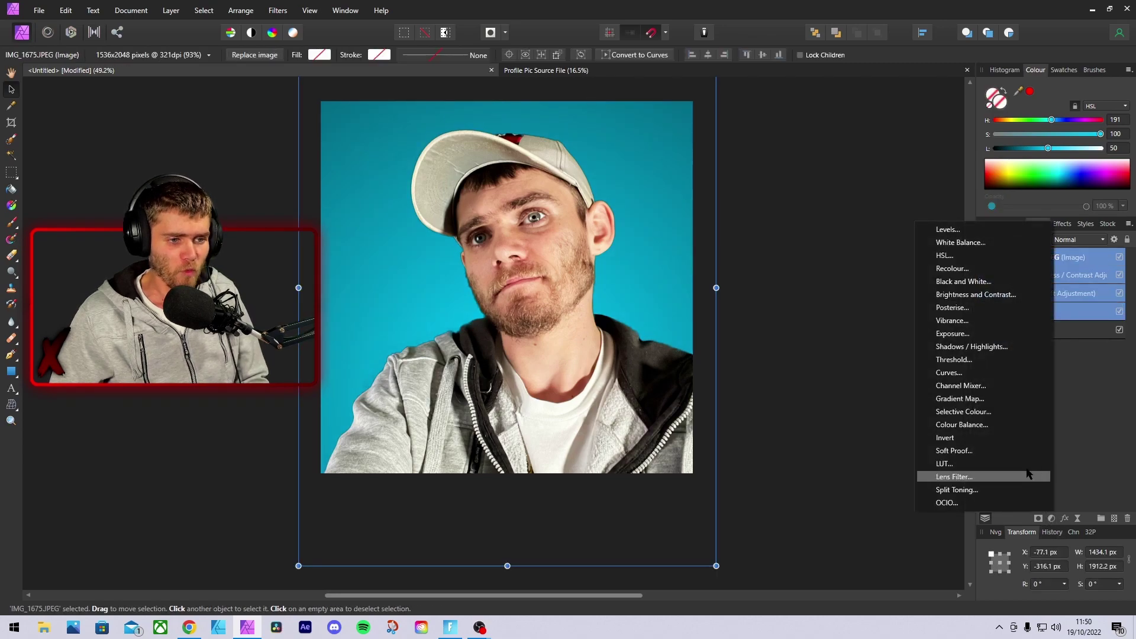
click(984, 347)
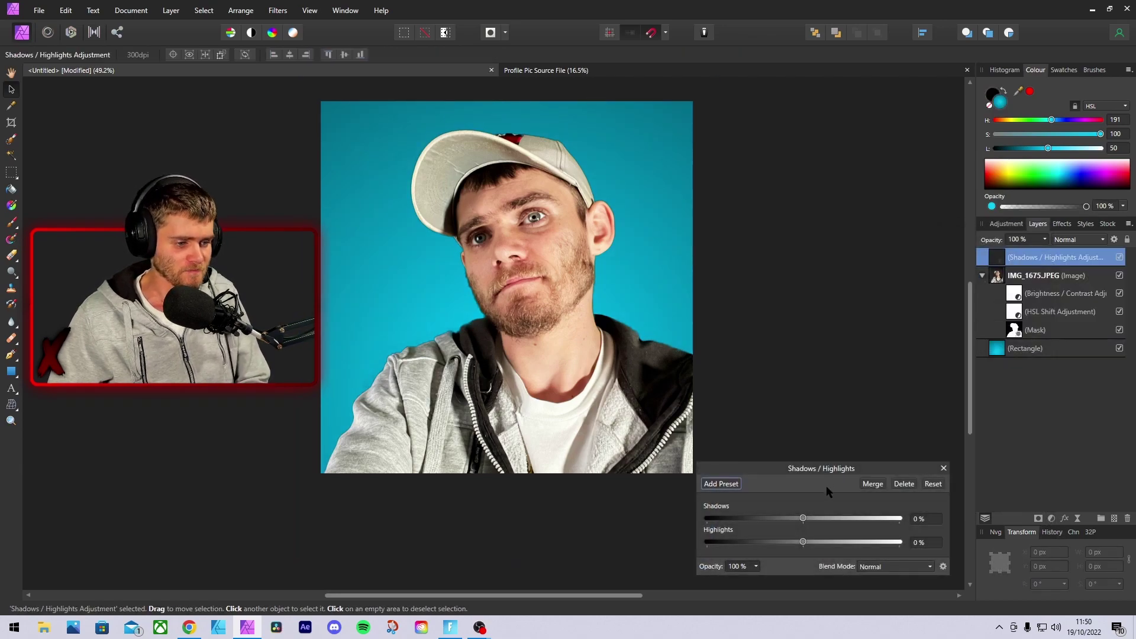
drag(804, 542, 666, 519)
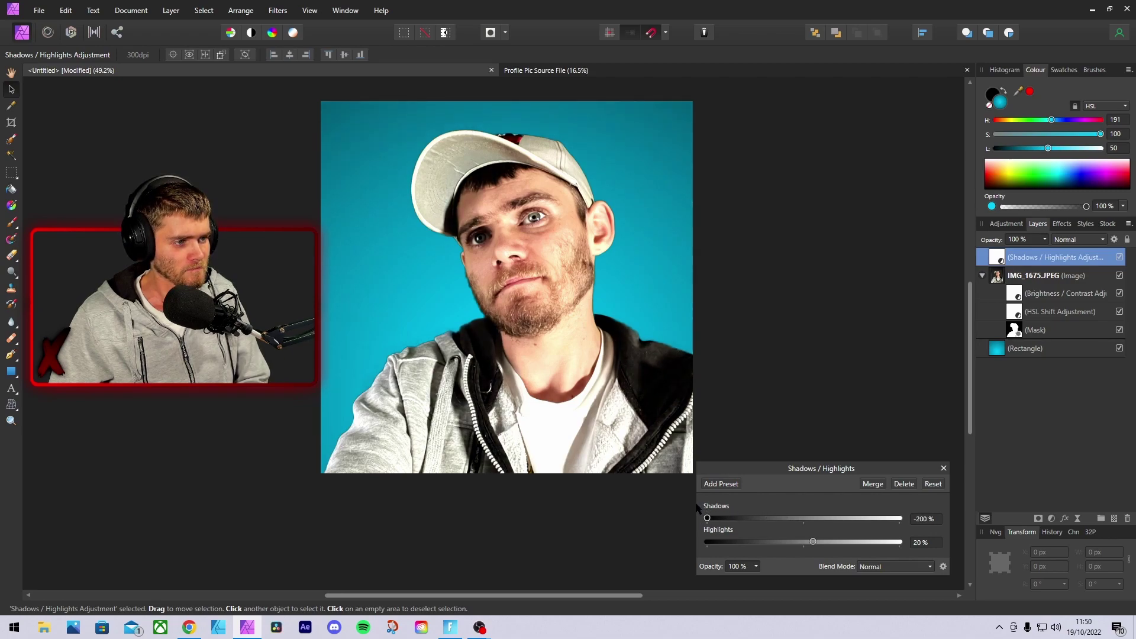
click(944, 468)
click(815, 404)
scroll(669, 372, down, 5)
scroll(649, 359, up, 4)
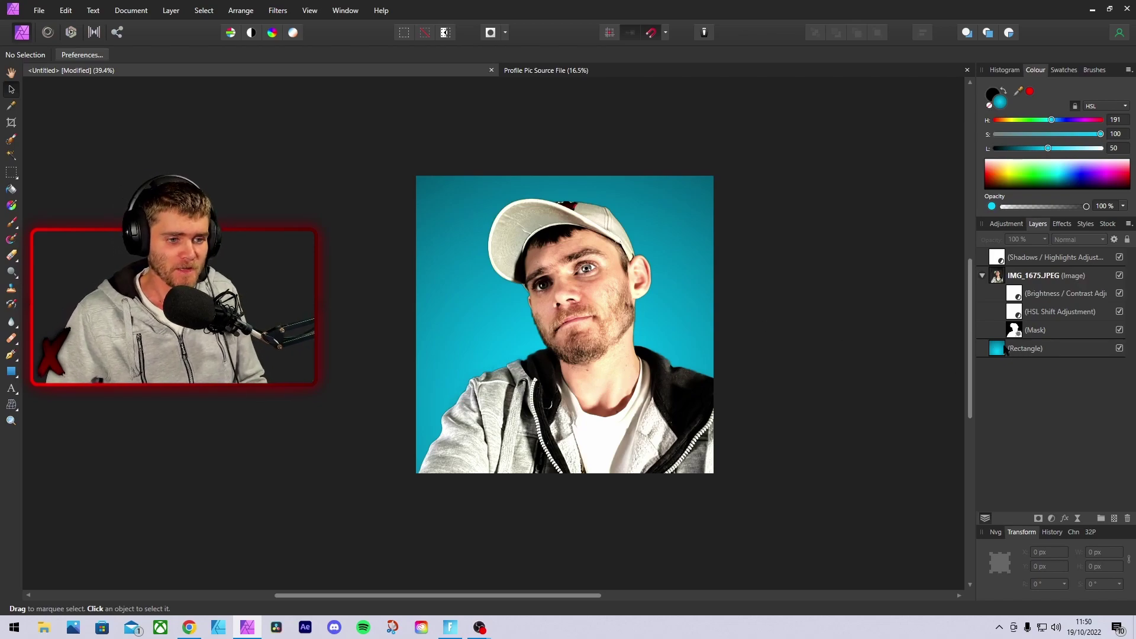
drag(997, 257, 995, 273)
Add a live High Pass filter to the photo layer with a radius of about 6.9 px and the Overlay blend mode
click(999, 258)
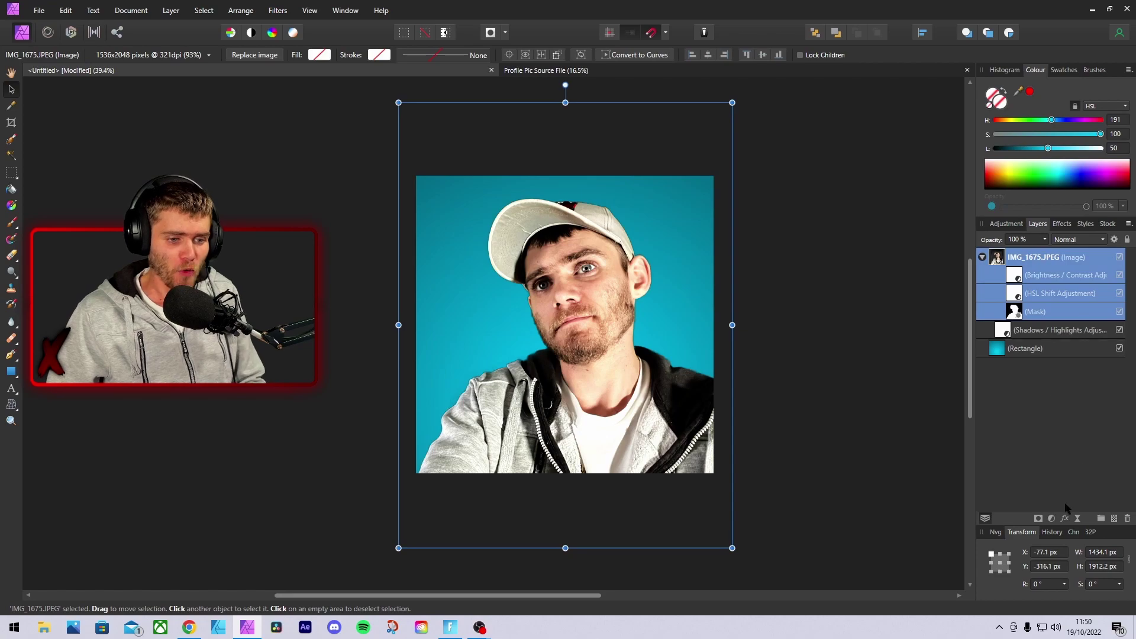
click(1078, 519)
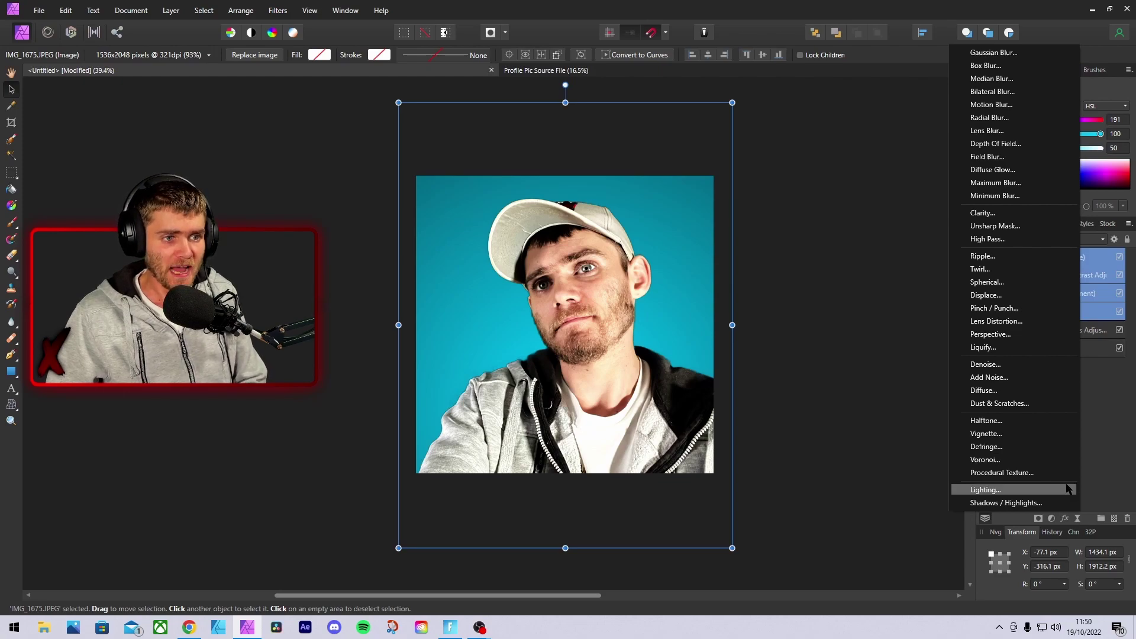
click(1011, 241)
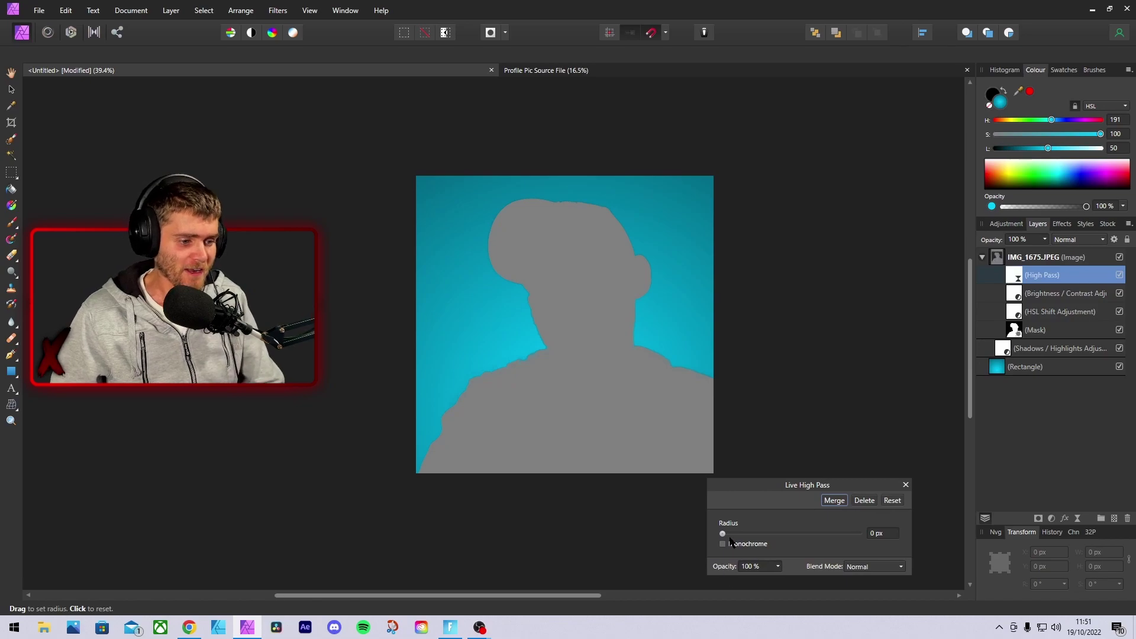
drag(723, 534, 772, 534)
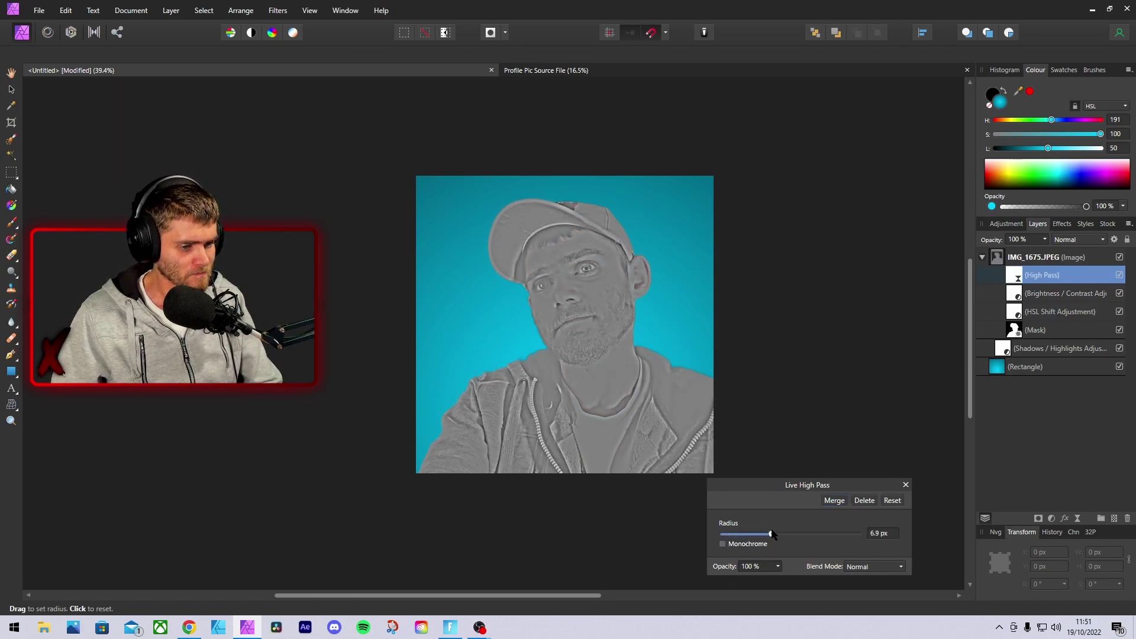
click(870, 565)
scroll(868, 556, down, 3)
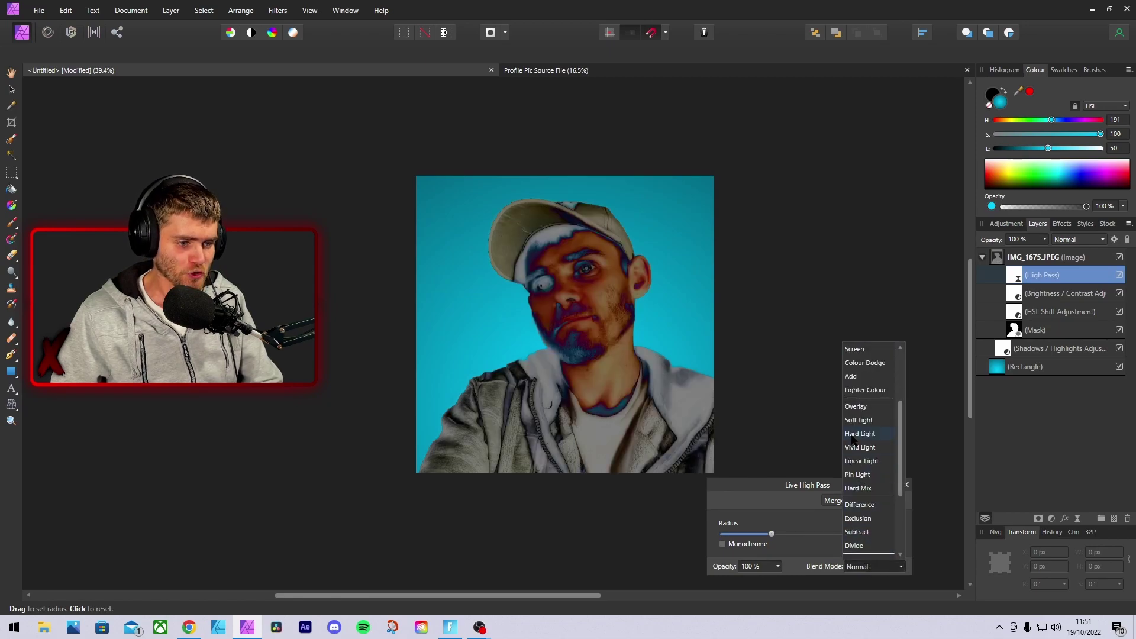
click(855, 407)
Make the High Pass filter monochrome, try several radii, set the radius to 6 px and close its settings
mouse_move(771, 536)
mouse_down()
mouse_move(712, 541)
mouse_move(904, 532)
mouse_move(786, 534)
mouse_up()
click(882, 533)
text(8)
key(Return)
click(885, 536)
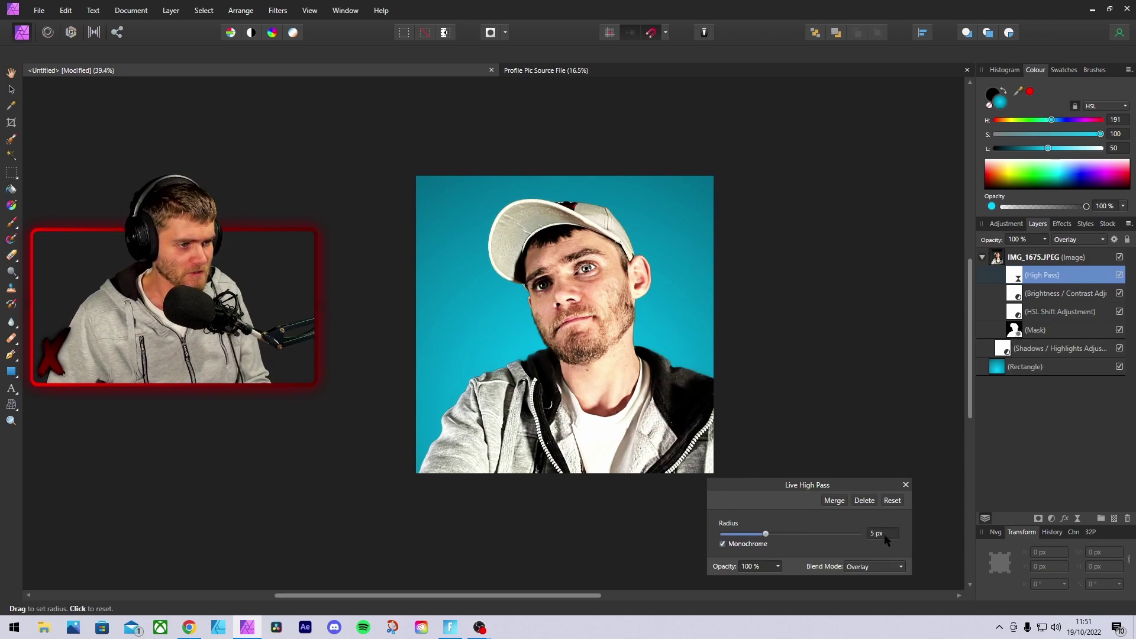
text(3)
key(Return)
text(6)
key(Return)
click(905, 485)
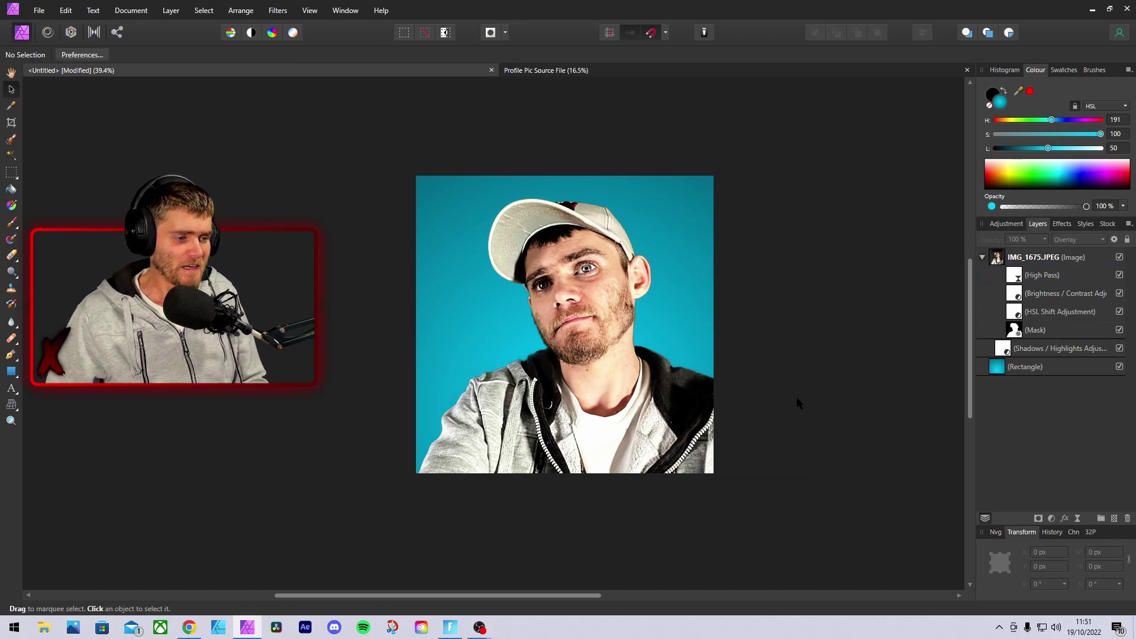
Inspect the sharpened face up close, compare it with and without the High Pass filter, and leave the filter hidden
scroll(488, 293, up, 4)
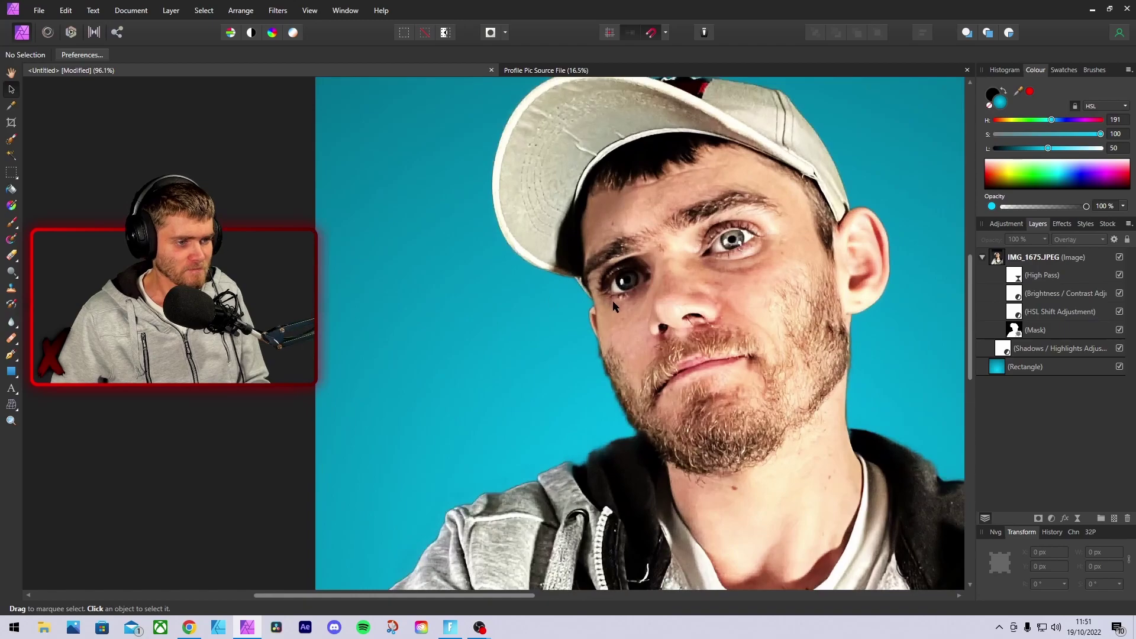
scroll(600, 293, down, 4)
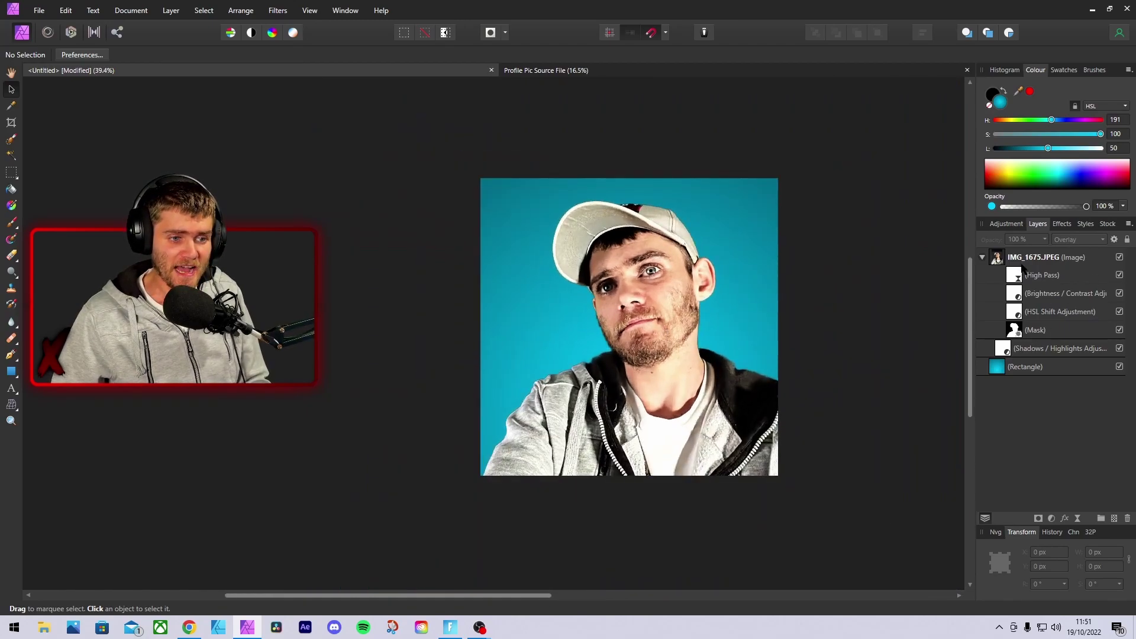
click(1119, 276)
click(1119, 276)
click(1120, 276)
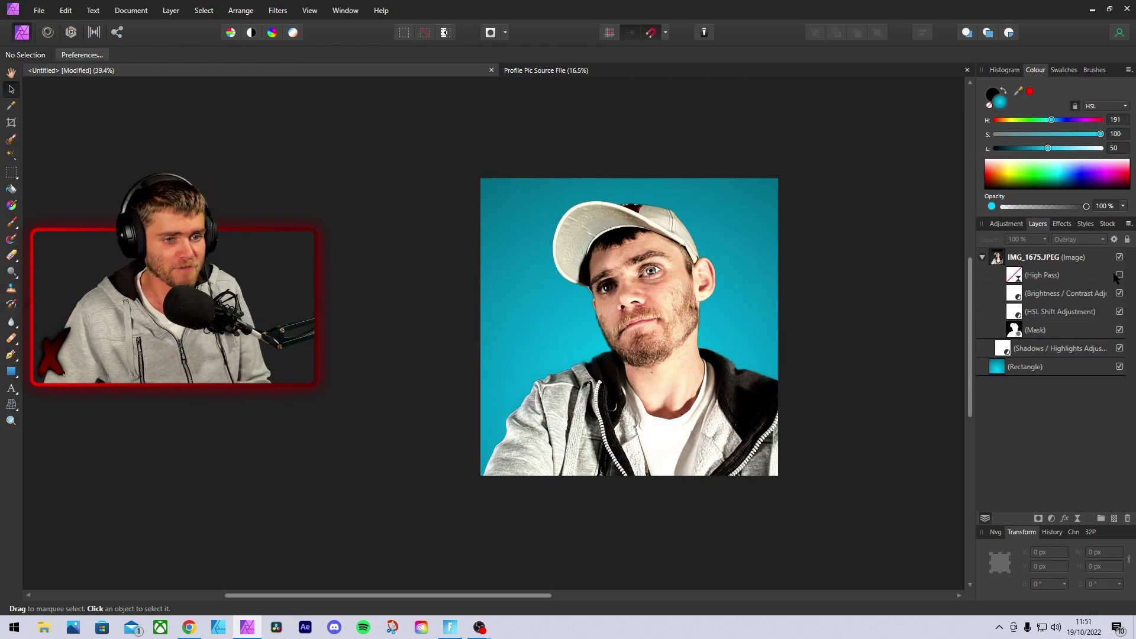
Add an elliptical live Depth of Field blur to the photo layer with a radius of about 8.2 px and vibrance at 3 %
click(998, 262)
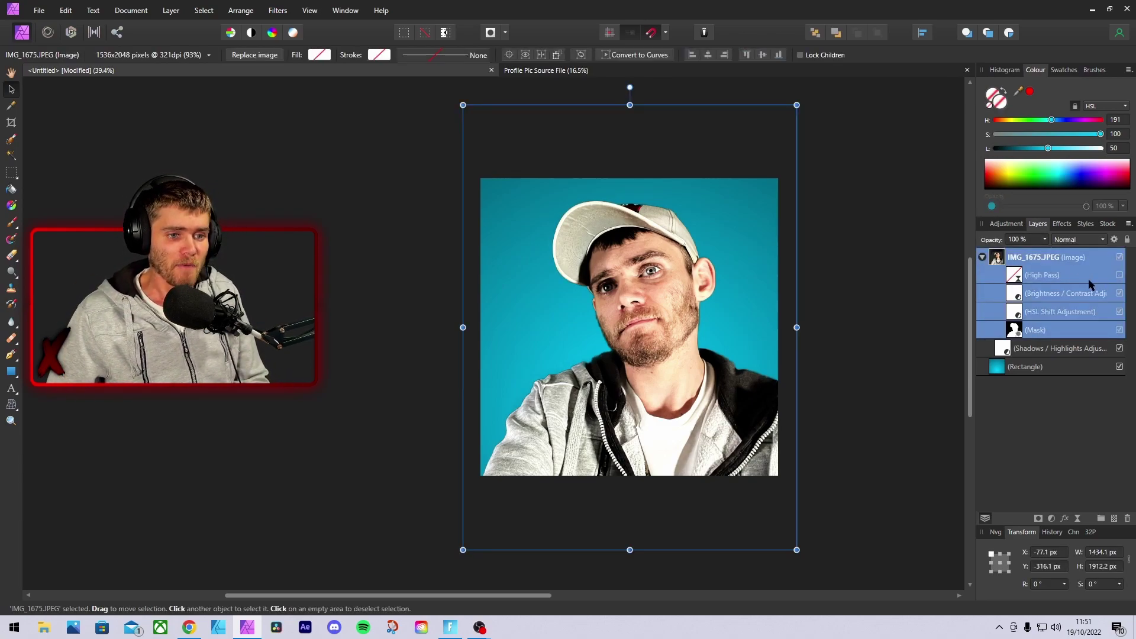
click(1078, 518)
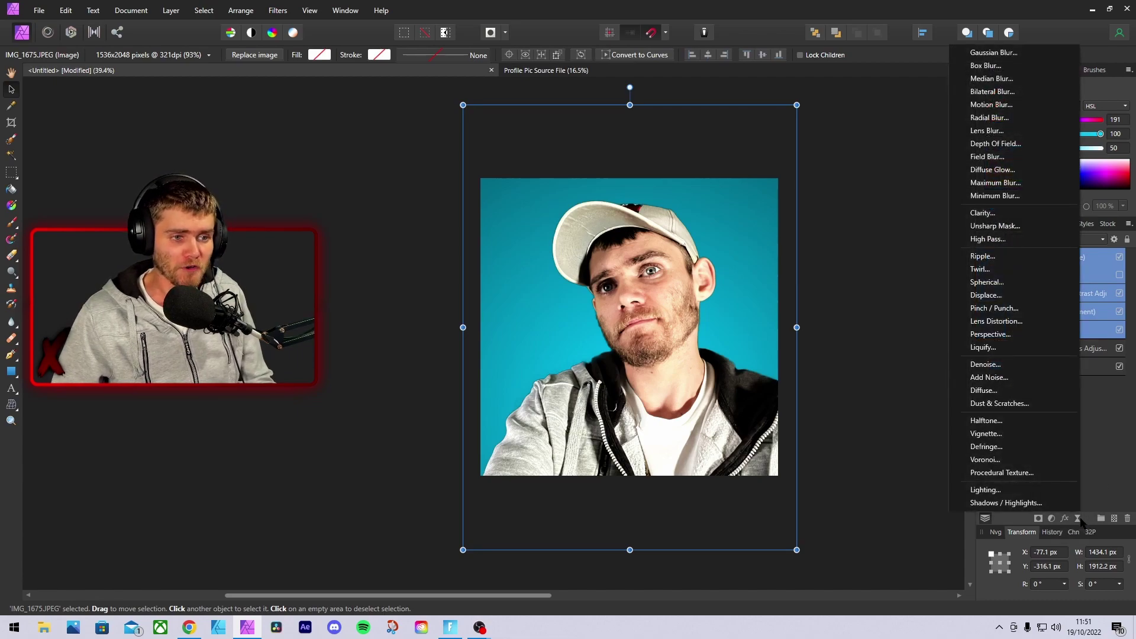
click(1000, 144)
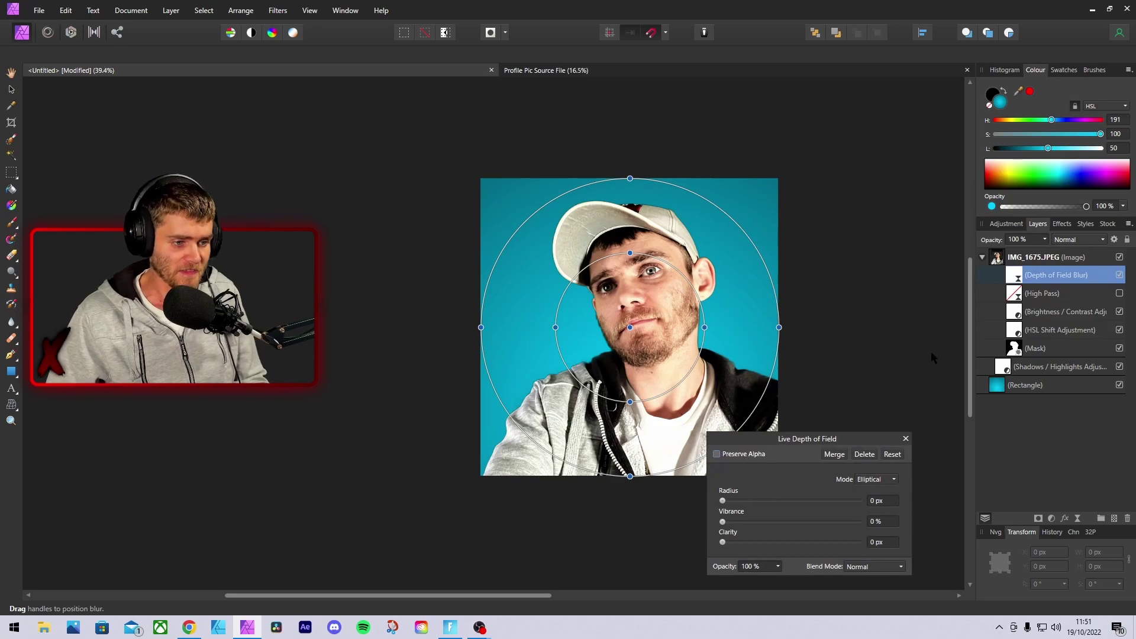
drag(725, 500, 785, 510)
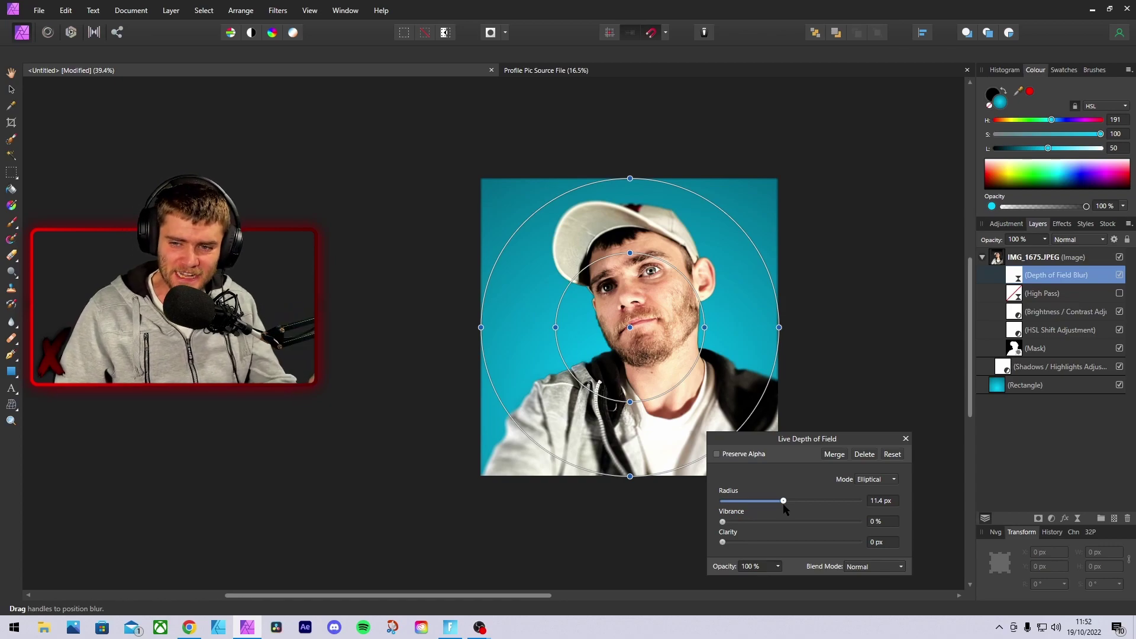
drag(783, 504, 731, 551)
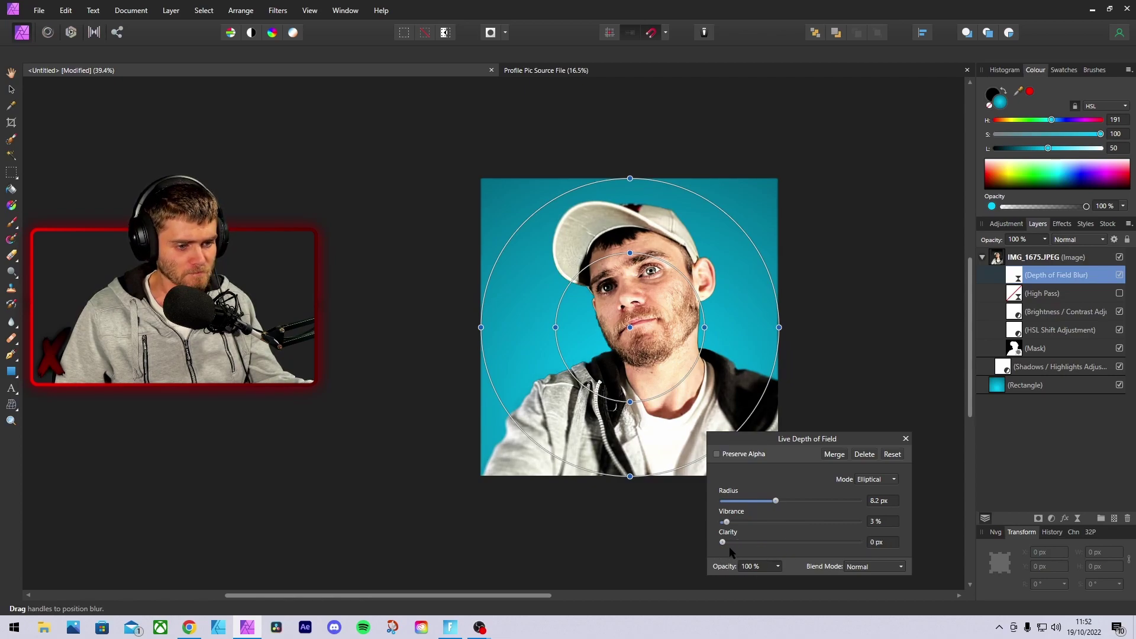
click(906, 440)
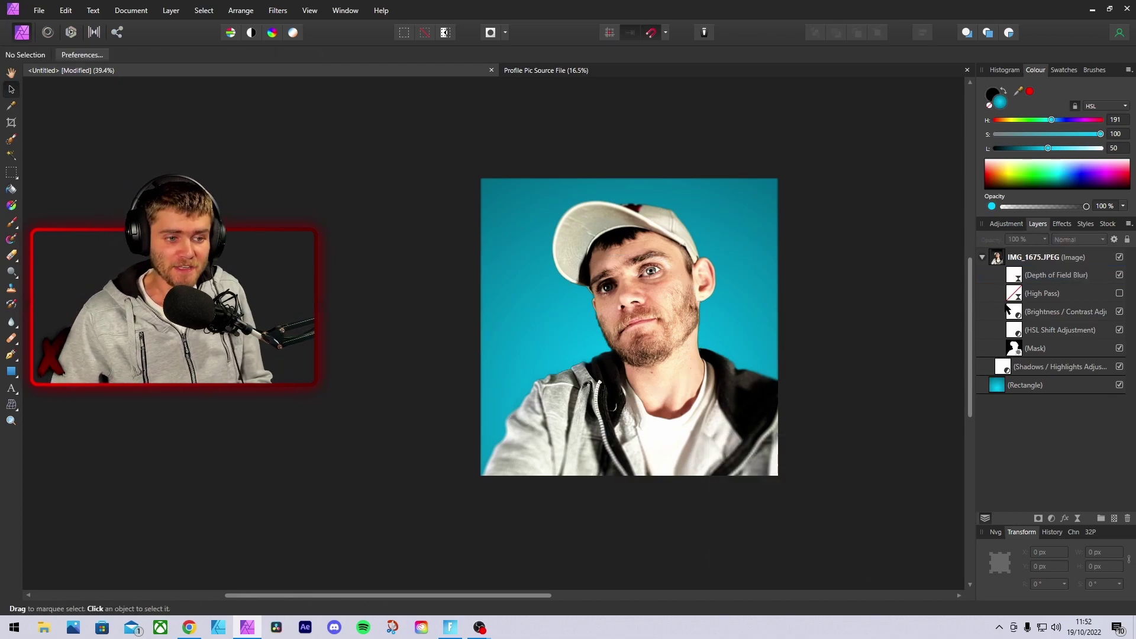
Collapse the photo layer, duplicate it with all its adjustments and hide the lower copy
click(981, 259)
click(982, 258)
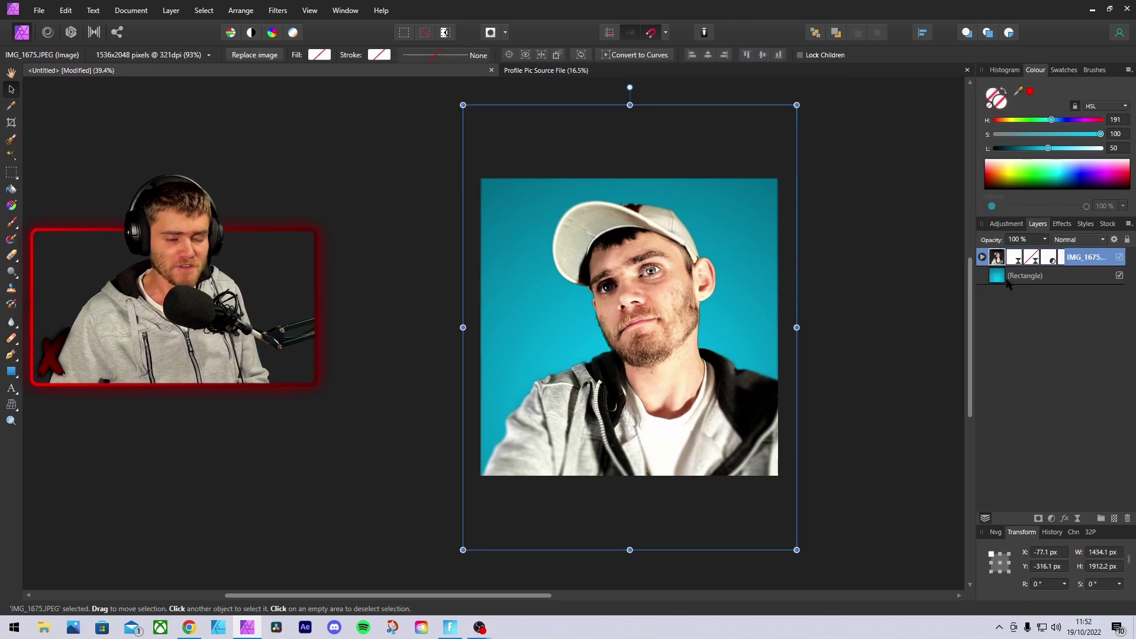
key(ctrl+j)
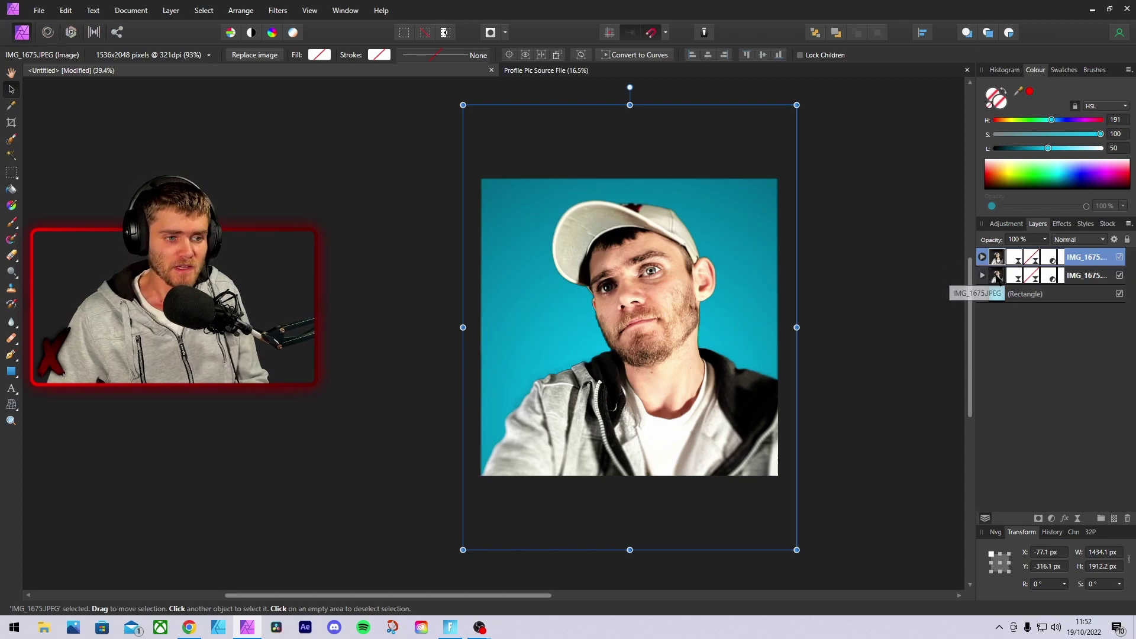
click(998, 277)
click(1119, 276)
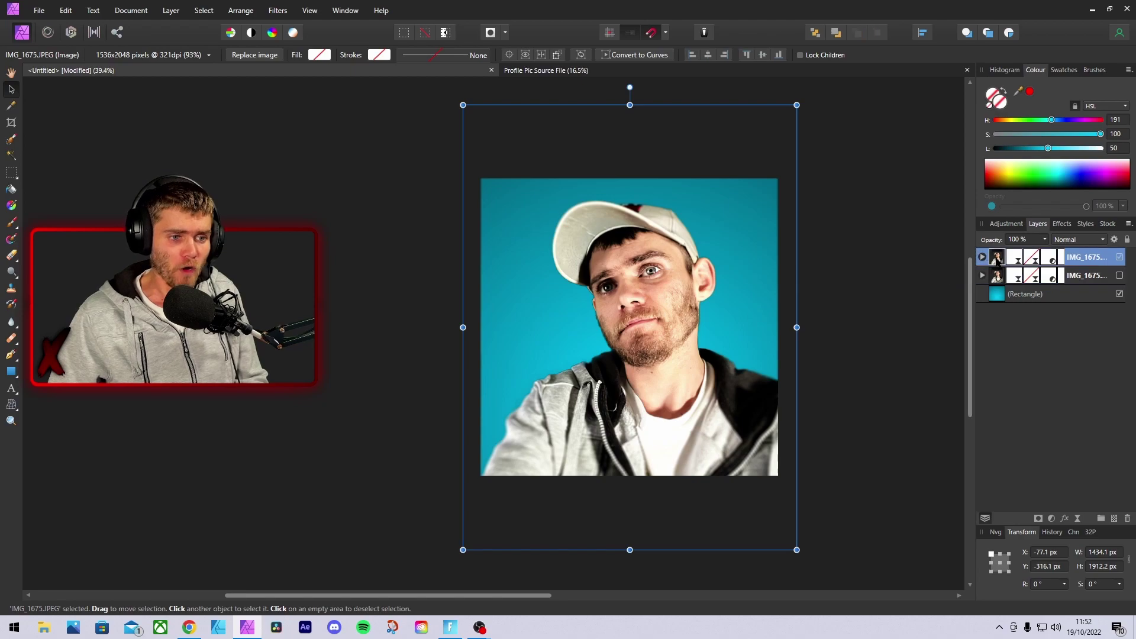
Rasterise and trim the visible upper copy of the photo into a pixel layer, deselect it and check the picture
right_click(998, 260)
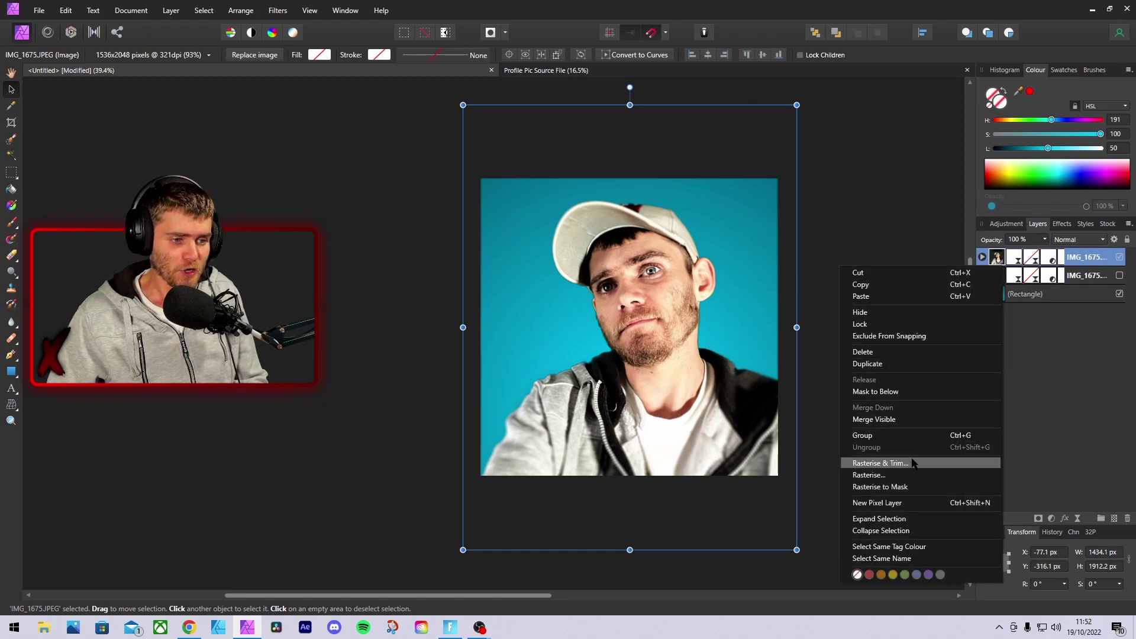
click(893, 462)
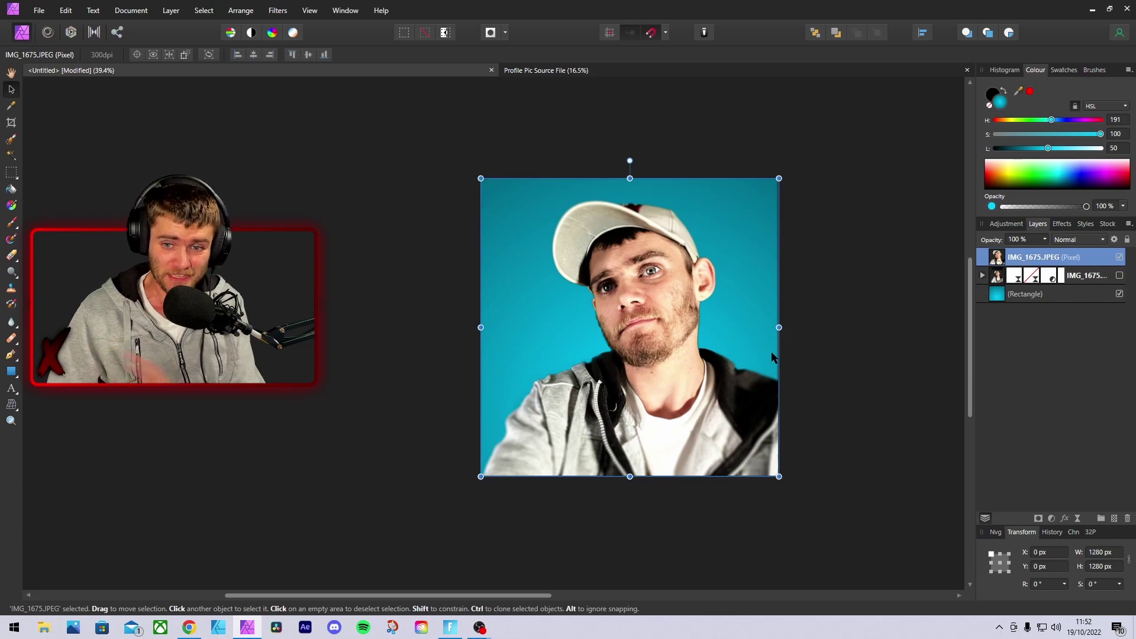
click(882, 350)
scroll(718, 345, down, 2)
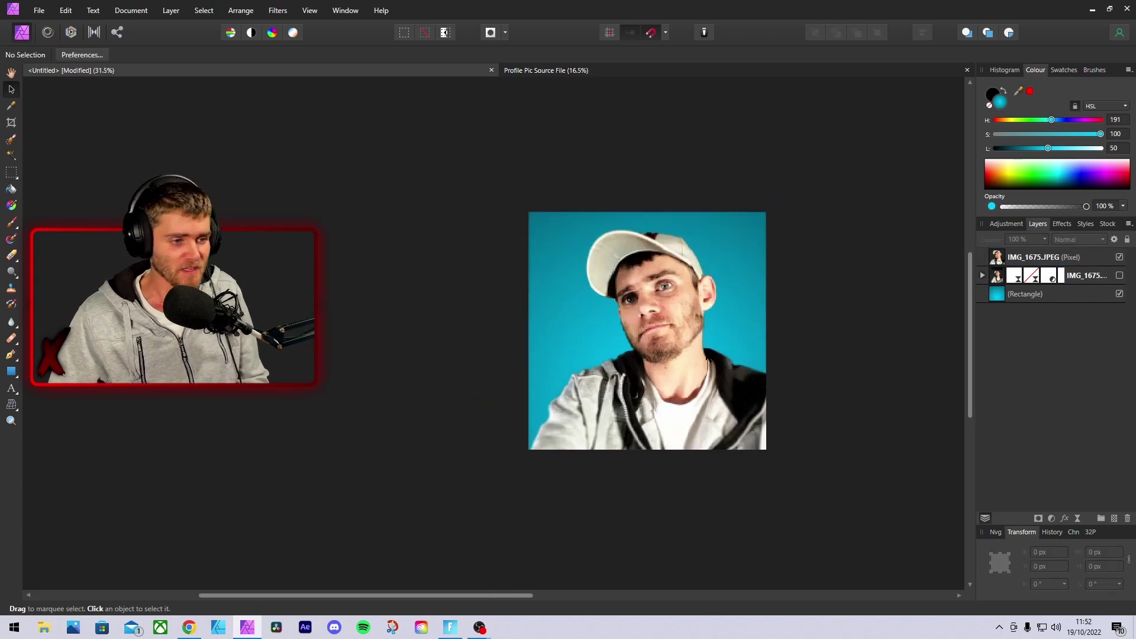
scroll(707, 354, up, 2)
scroll(712, 363, down, 2)
scroll(717, 367, up, 1)
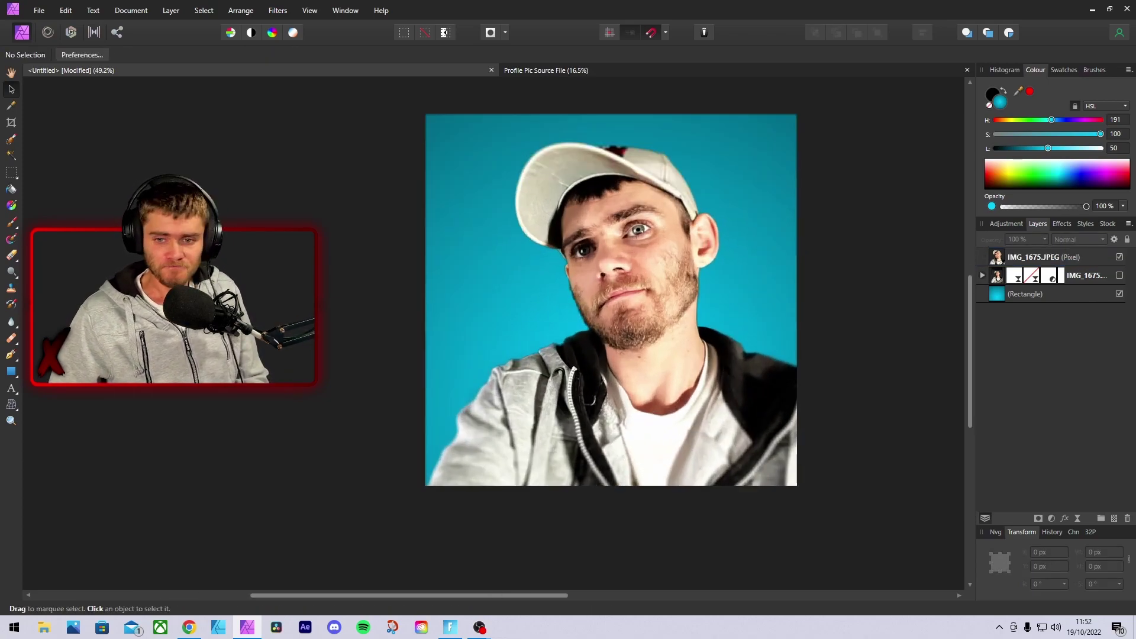
scroll(687, 357, down, 2)
scroll(687, 357, up, 2)
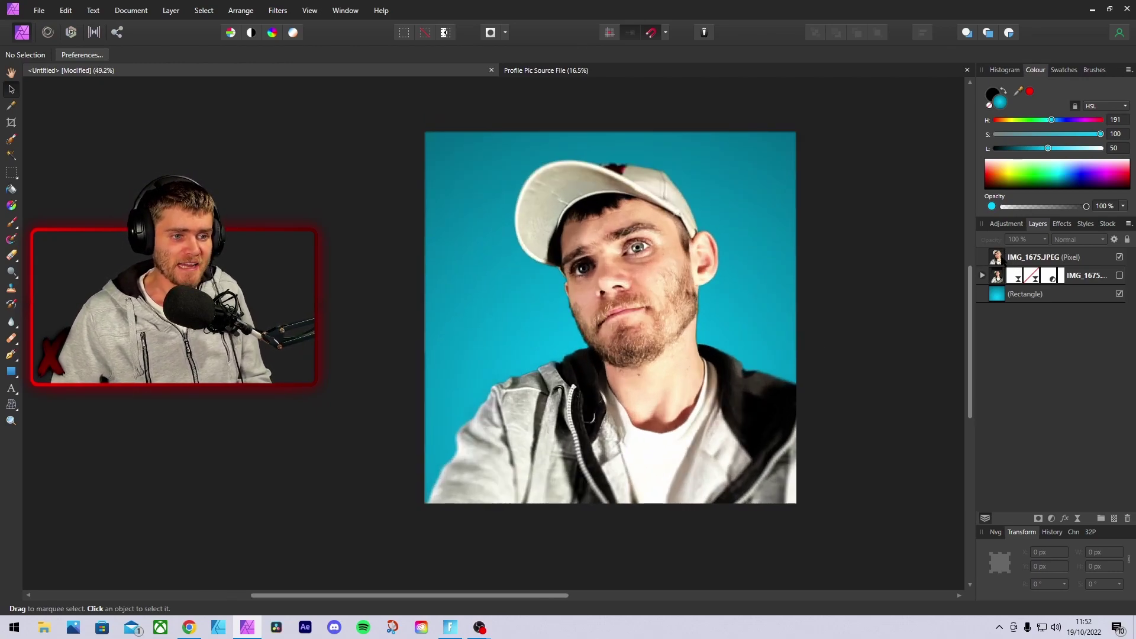
Add a Multiply outer shadow to the rasterised photo layer with 91 % opacity, 70 px radius and 6 % intensity
click(1041, 257)
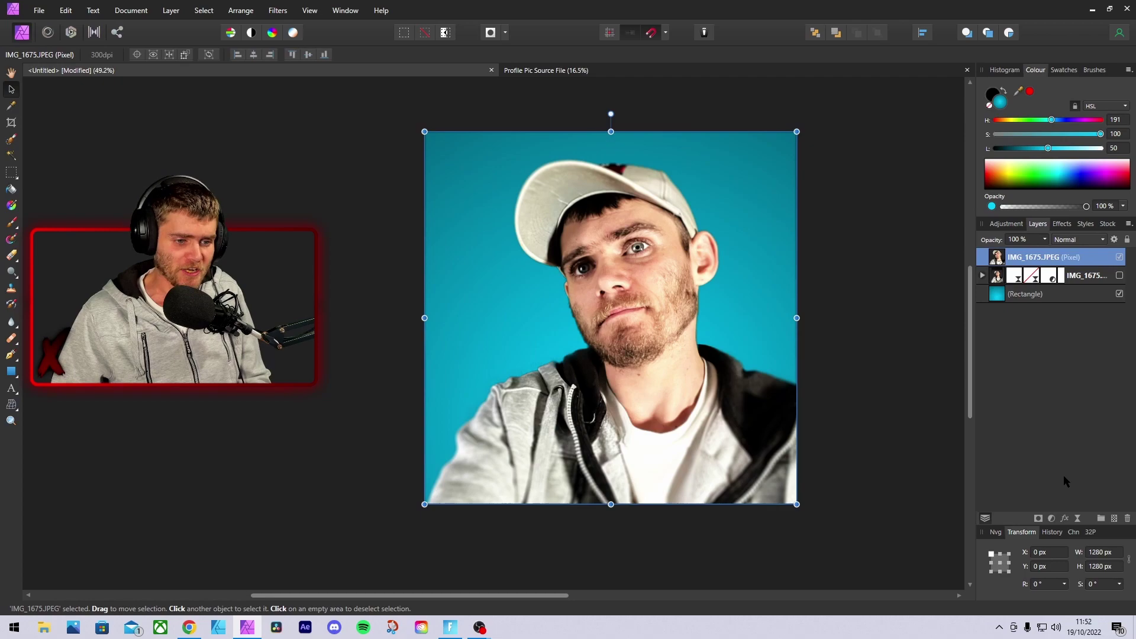
click(1064, 519)
drag(570, 152, 333, 164)
click(196, 189)
drag(386, 197, 430, 195)
drag(317, 208, 465, 218)
mouse_move(327, 226)
mouse_down()
mouse_move(337, 224)
mouse_move(307, 224)
mouse_move(308, 238)
mouse_move(349, 237)
mouse_move(315, 237)
mouse_up()
drag(430, 194, 434, 209)
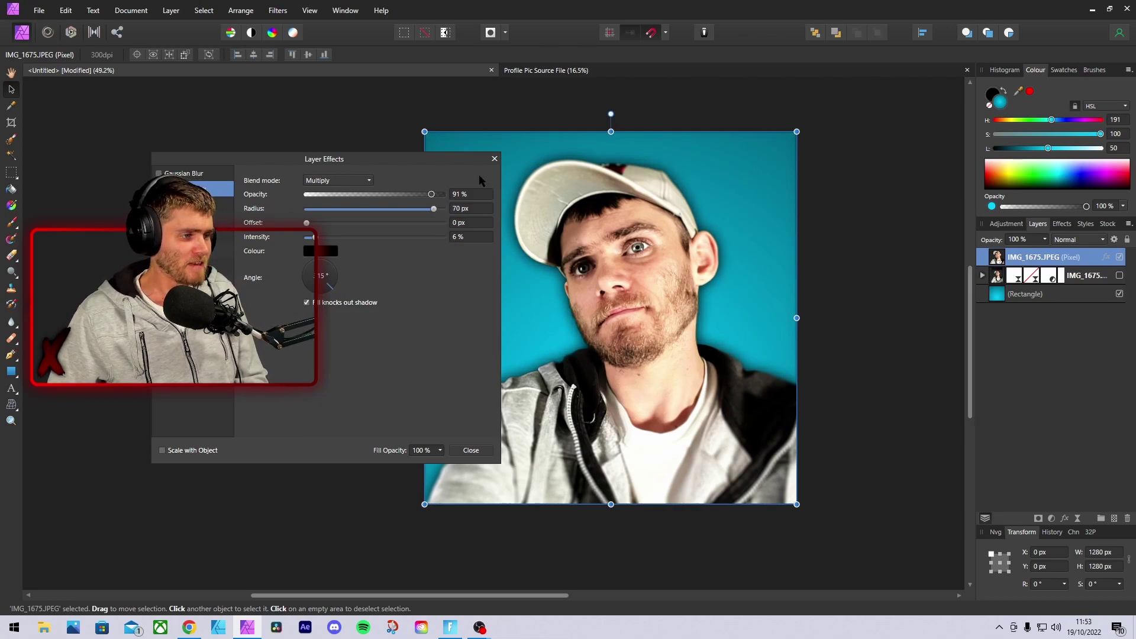
Add an outer glow to the rasterised photo layer with a radius of 100 px and an intensity of 7 %
drag(377, 155, 283, 158)
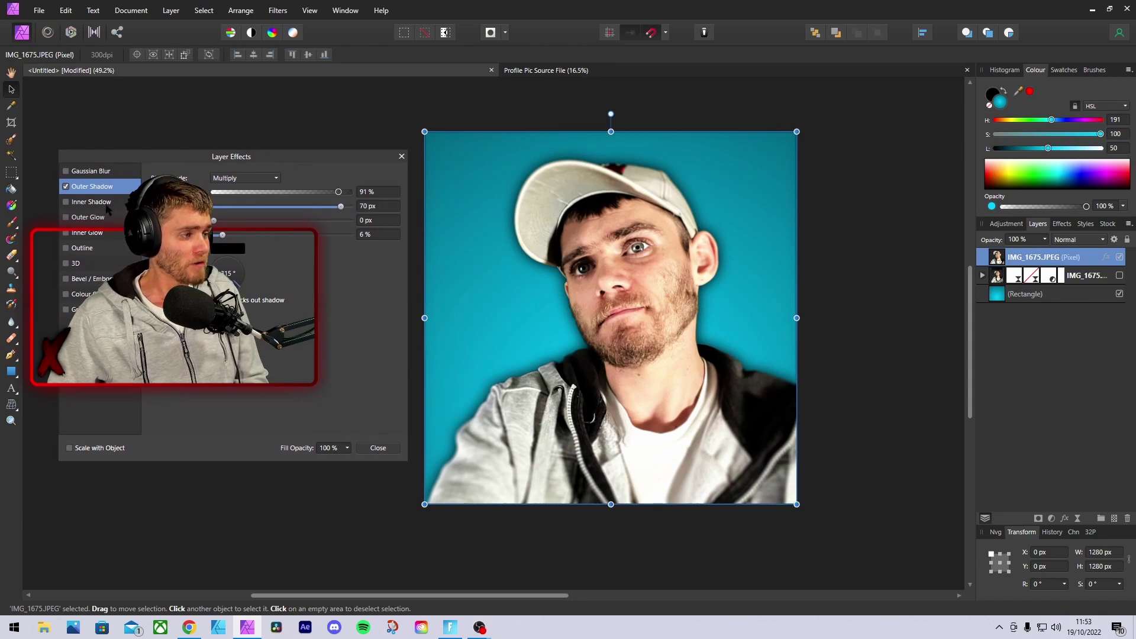
click(89, 218)
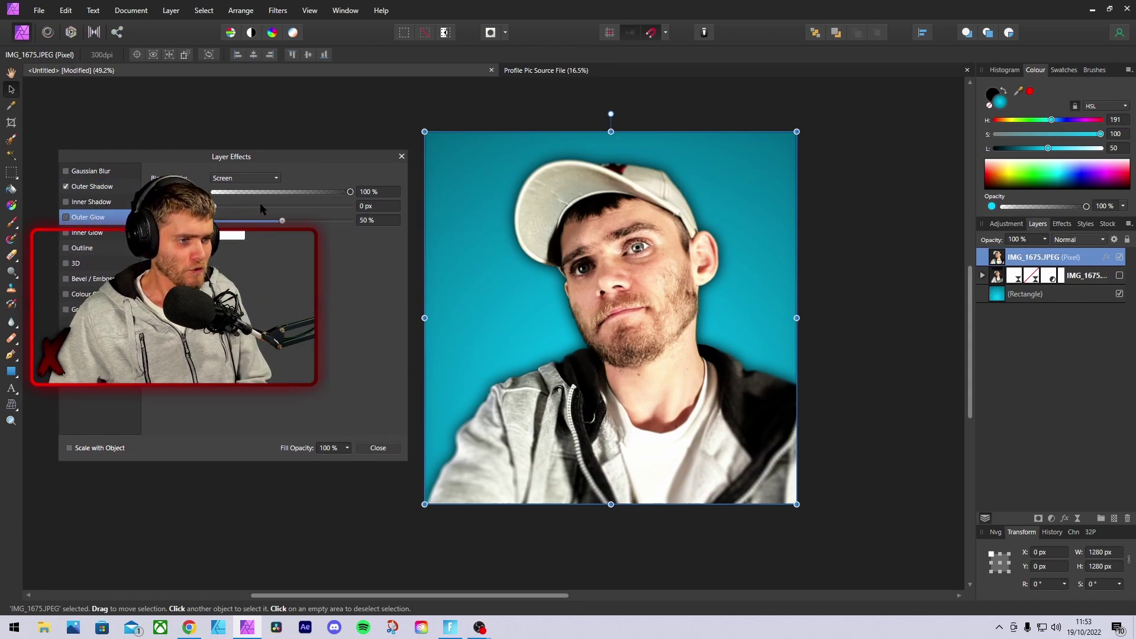
drag(214, 207, 355, 207)
drag(282, 220, 223, 221)
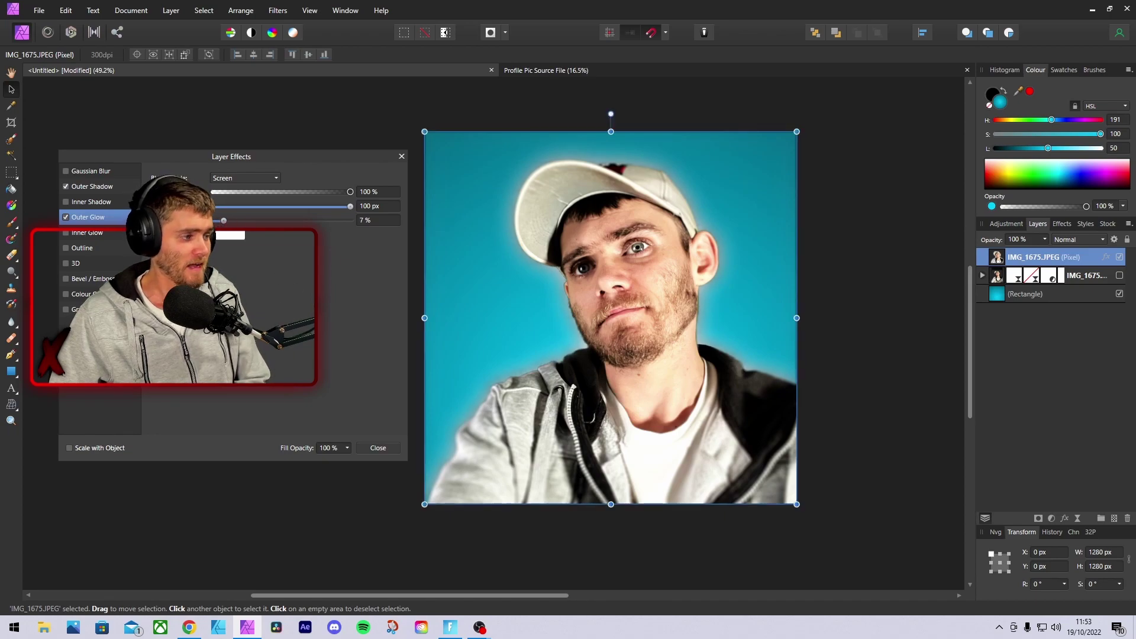
Add an inner glow with 0 % intensity, compare it on and off, set its radius to 18.1 px and close the layer effects
click(87, 233)
drag(250, 205, 351, 206)
drag(283, 221, 212, 221)
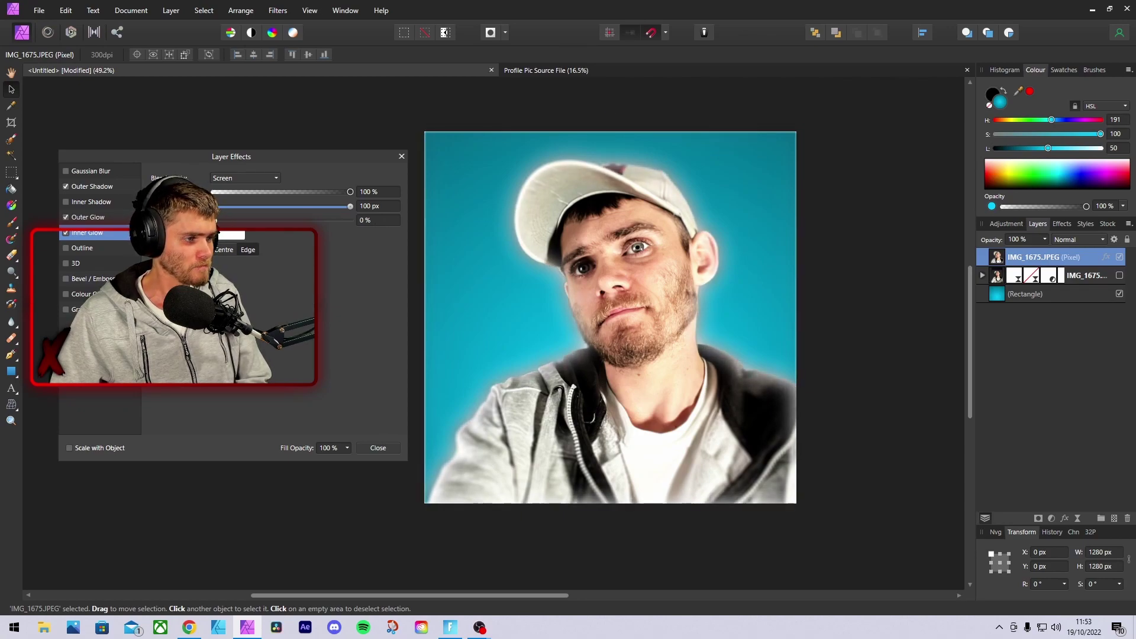
scroll(559, 290, down, 3)
scroll(559, 290, up, 2)
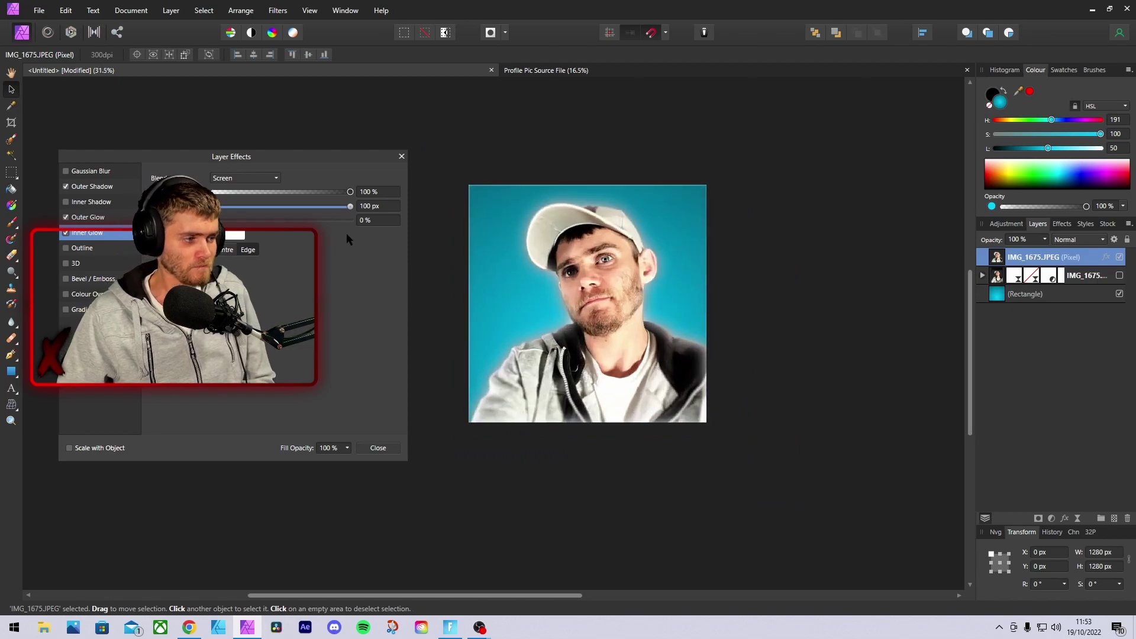
click(65, 233)
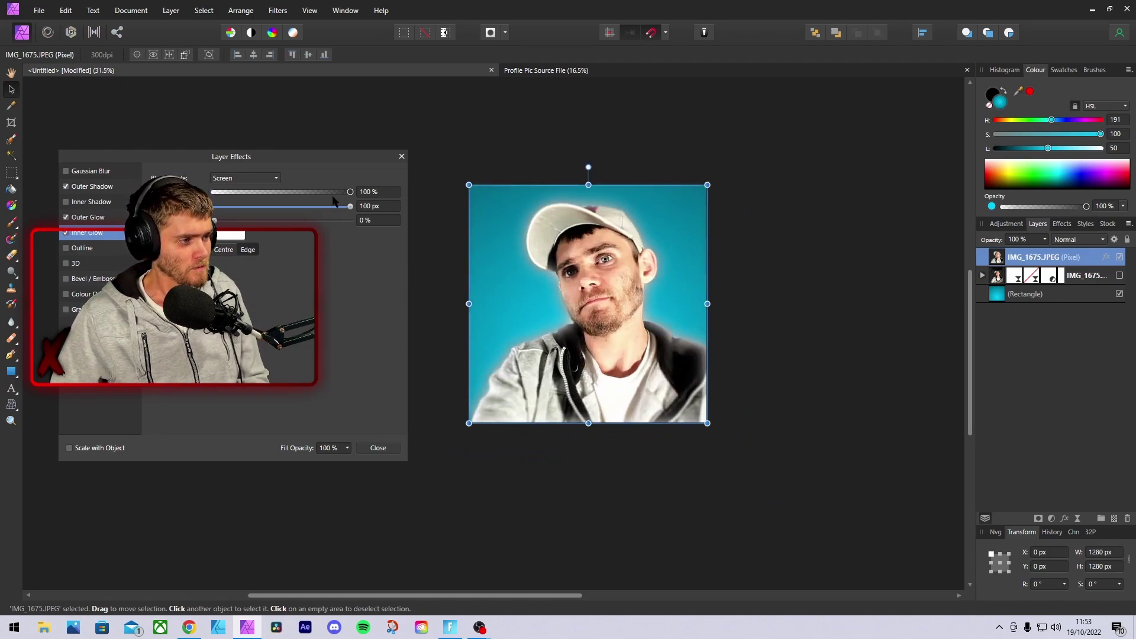
drag(350, 206, 285, 209)
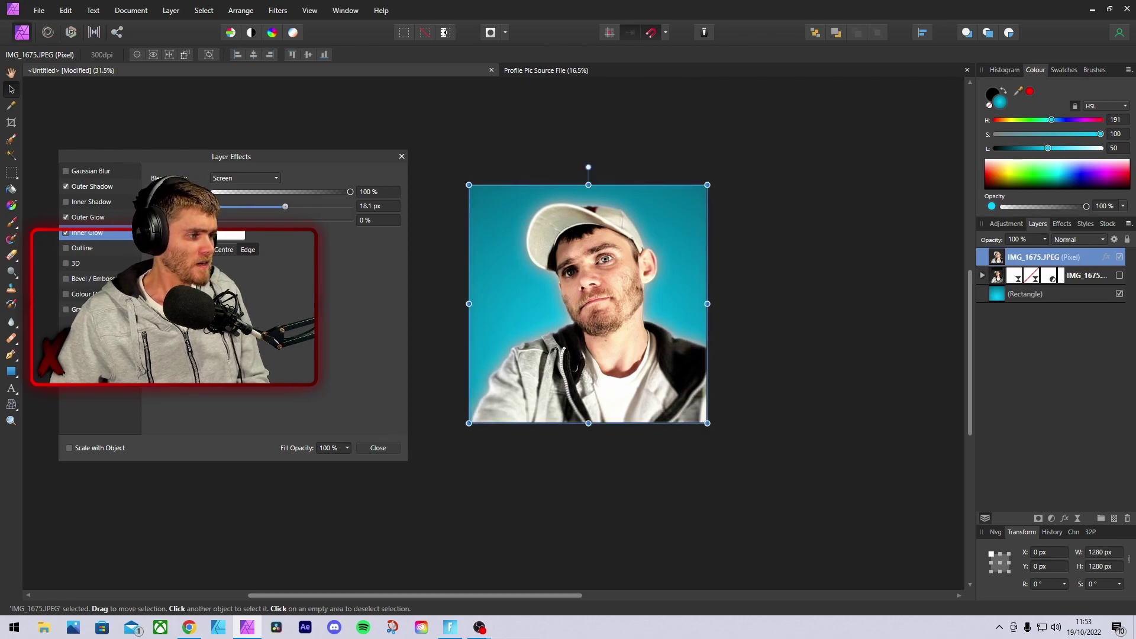
click(401, 156)
click(403, 158)
scroll(500, 251, down, 4)
scroll(545, 277, up, 3)
scroll(545, 281, up, 1)
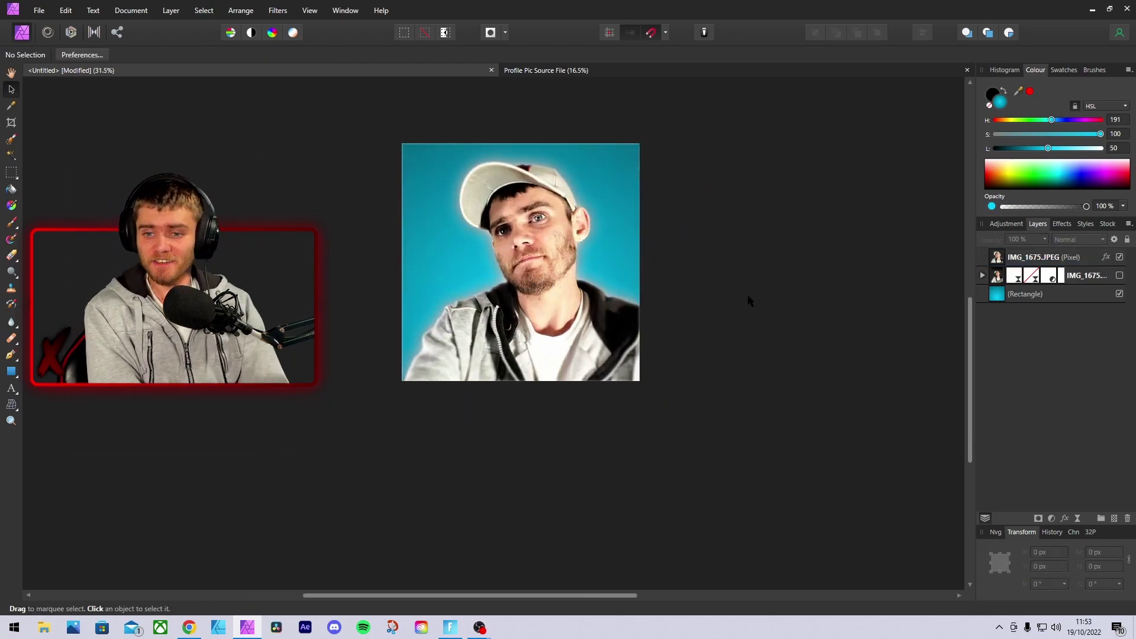
scroll(698, 319, up, 1)
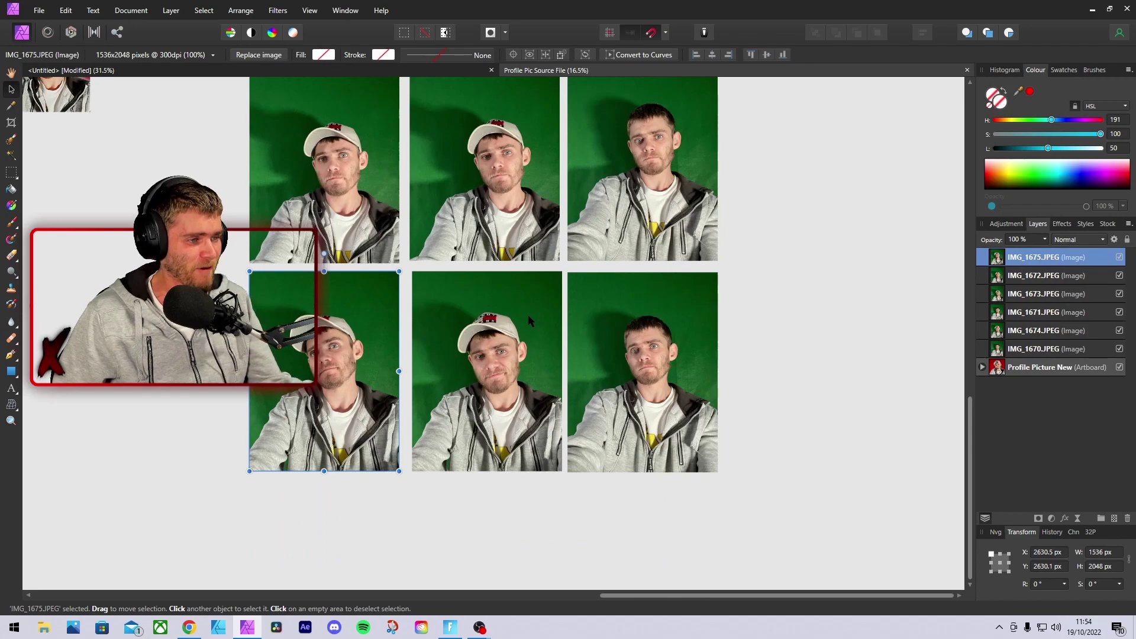
Examine the red-background portrait in the Profile Pic Source File and compare it with the cyan profile picture
scroll(526, 316, down, 4)
scroll(300, 207, up, 10)
scroll(360, 236, up, 1)
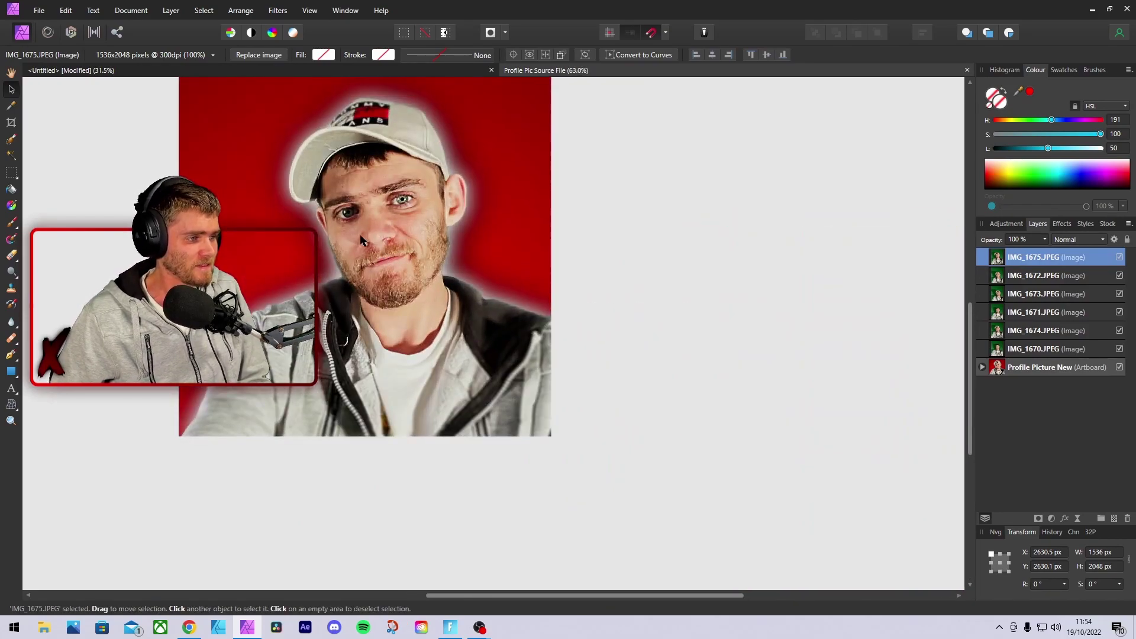
scroll(362, 239, left, 1)
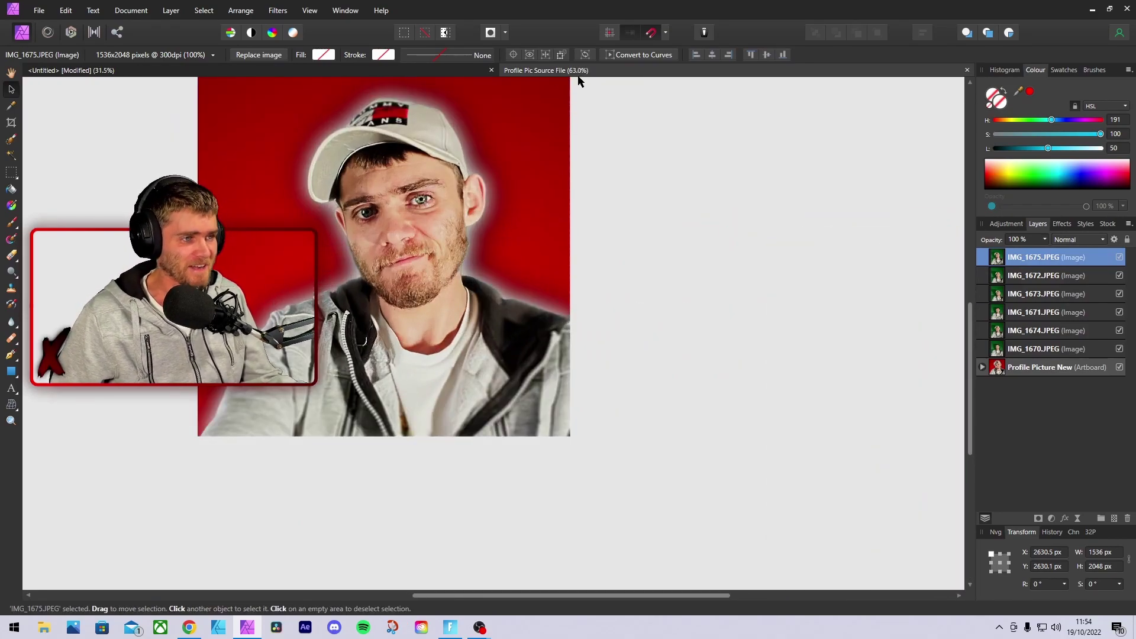
scroll(555, 274, up, 3)
scroll(509, 283, left, 5)
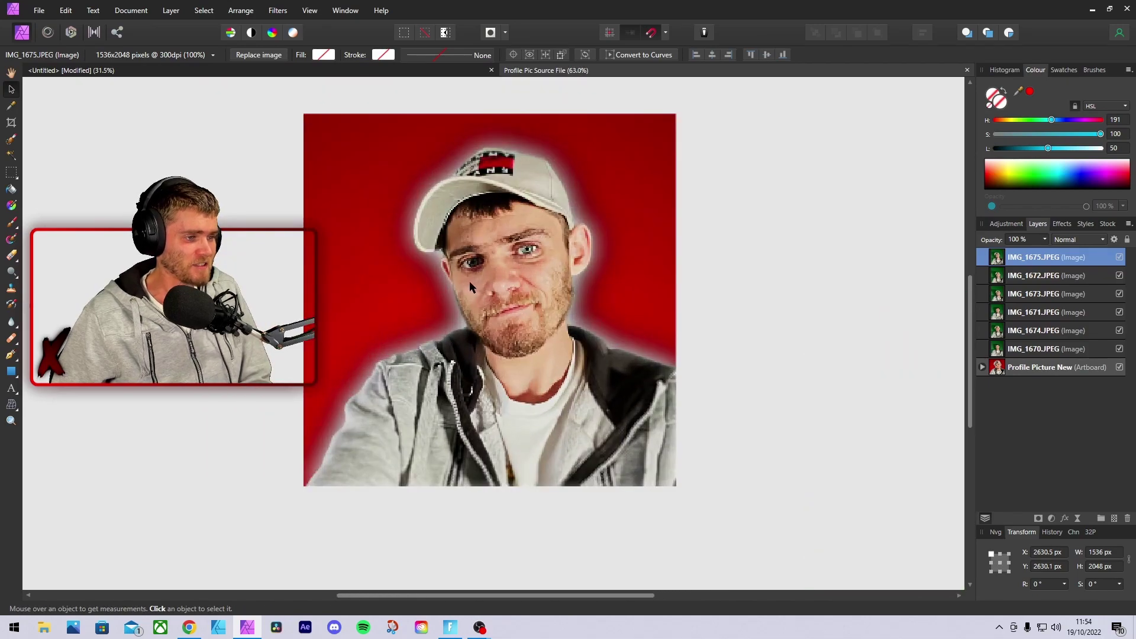
scroll(456, 248, up, 1)
click(477, 75)
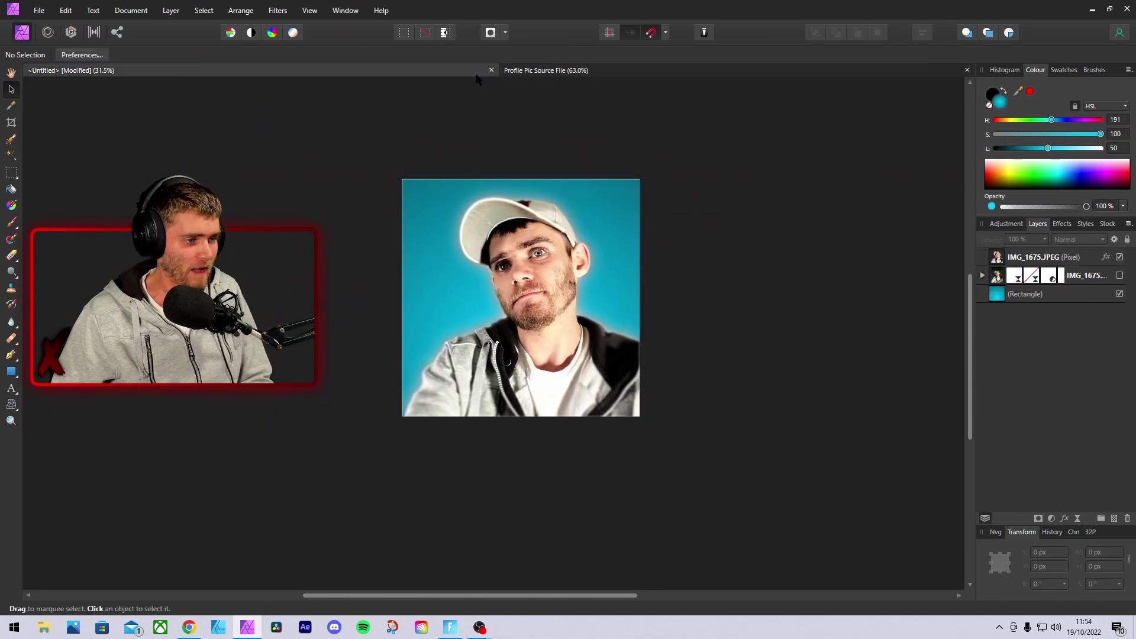
click(568, 70)
click(405, 70)
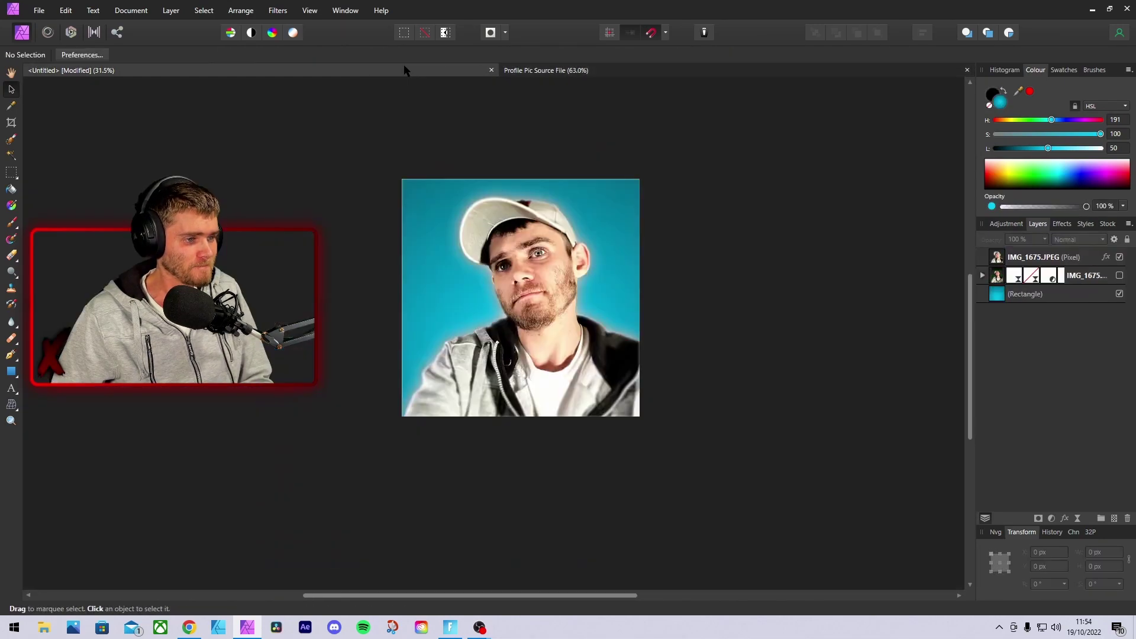